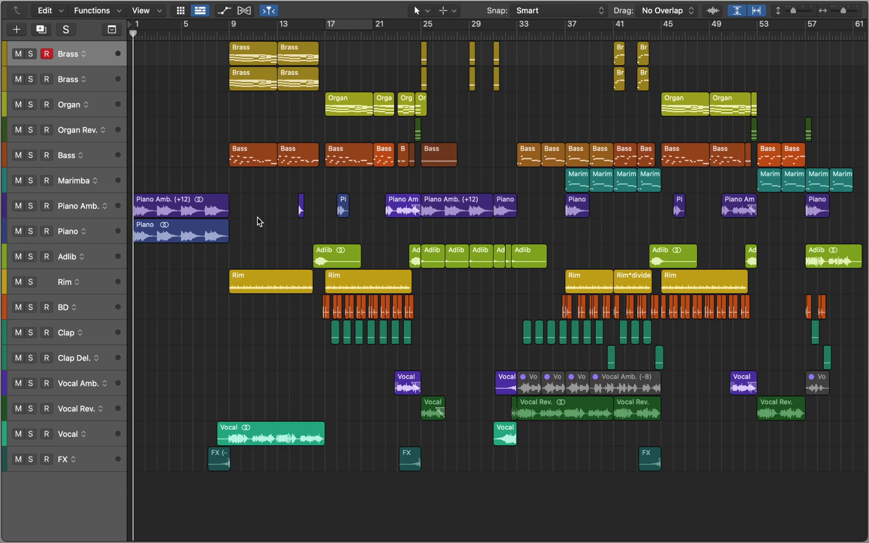
# - Dock the mixer below the tracks area, briefly opening and closing the floating Mixer window
pyautogui.press('x')
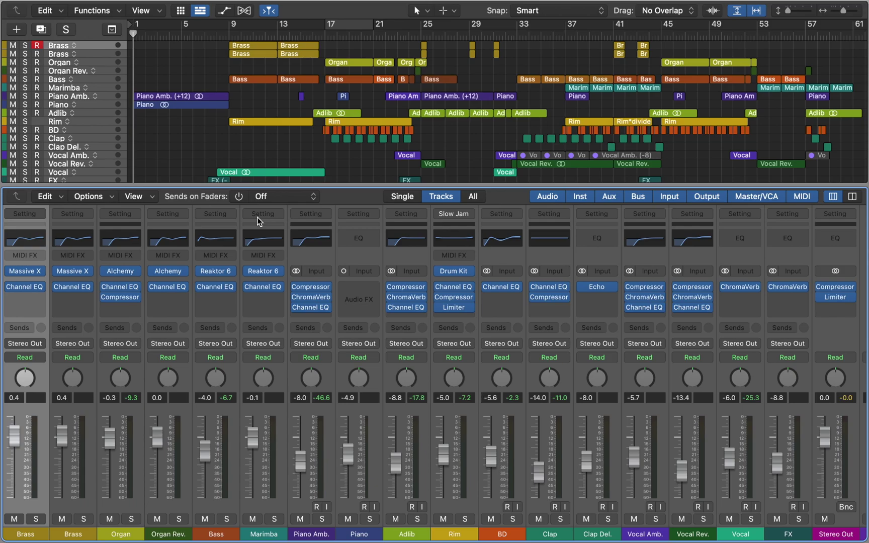
pyautogui.press('super+2')
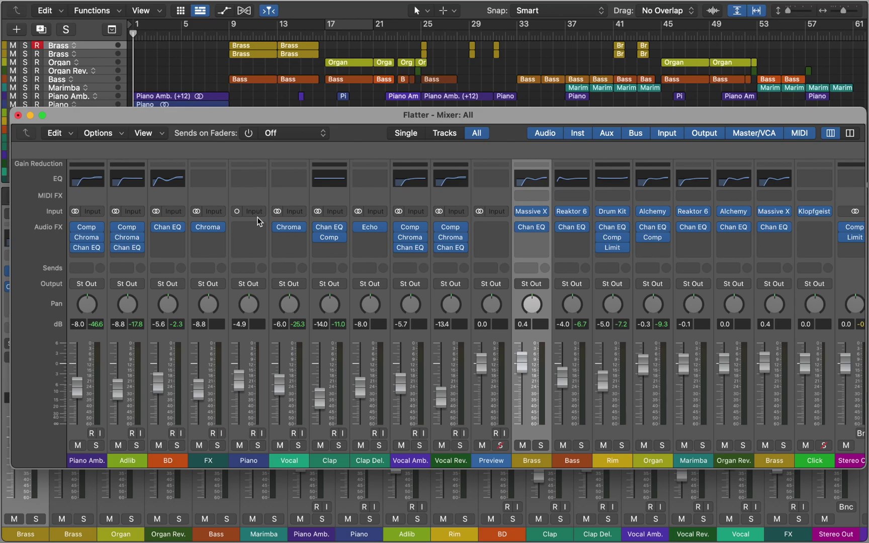
pyautogui.click(18, 116)
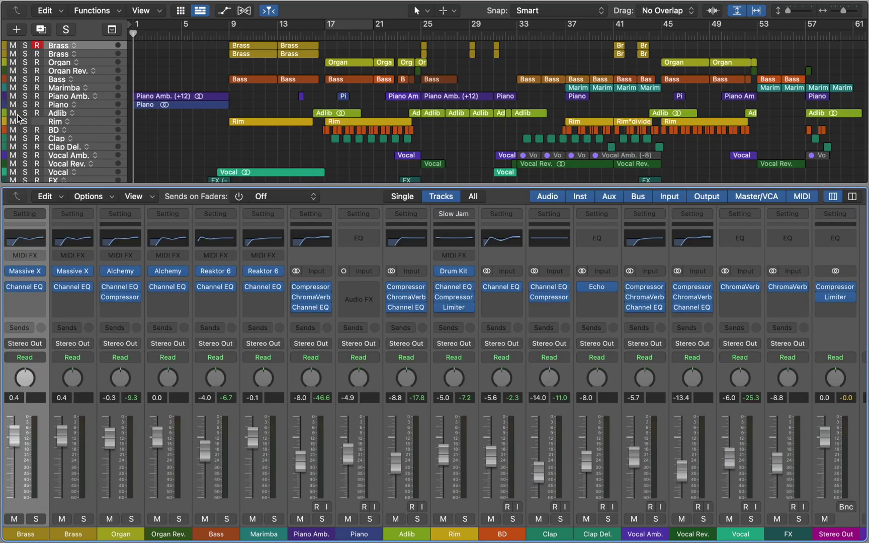
# - Turn on the VCA and Group components for all mixer channel strips
pyautogui.rightClick(40, 367)
pyautogui.click(64, 418)
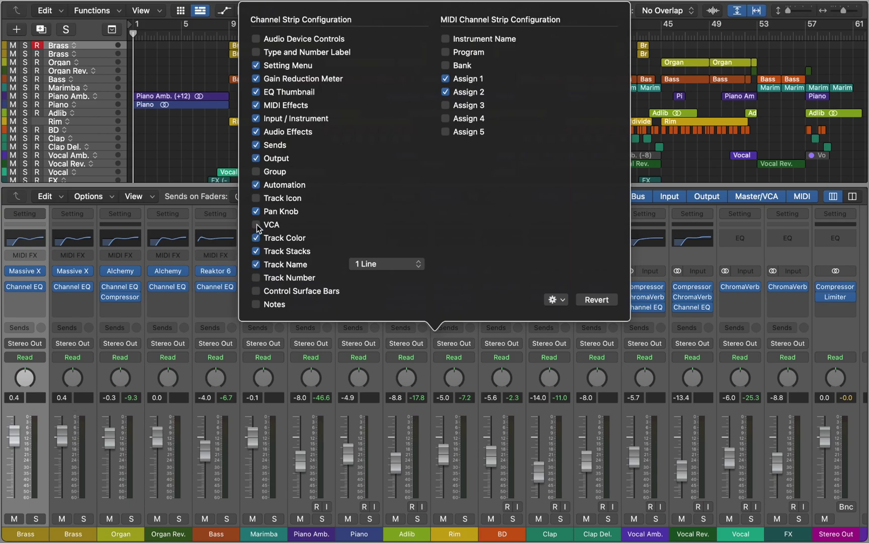
pyautogui.click(257, 224)
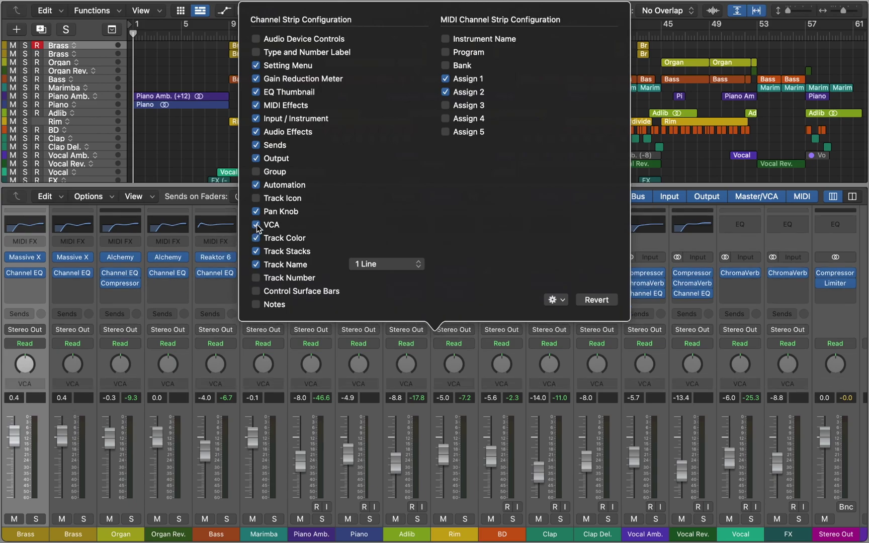
pyautogui.click(256, 172)
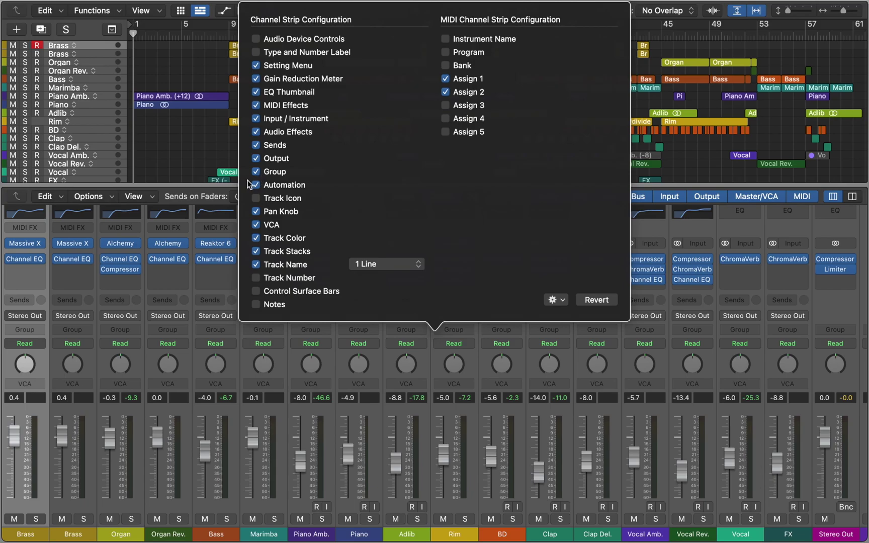
pyautogui.click(45, 364)
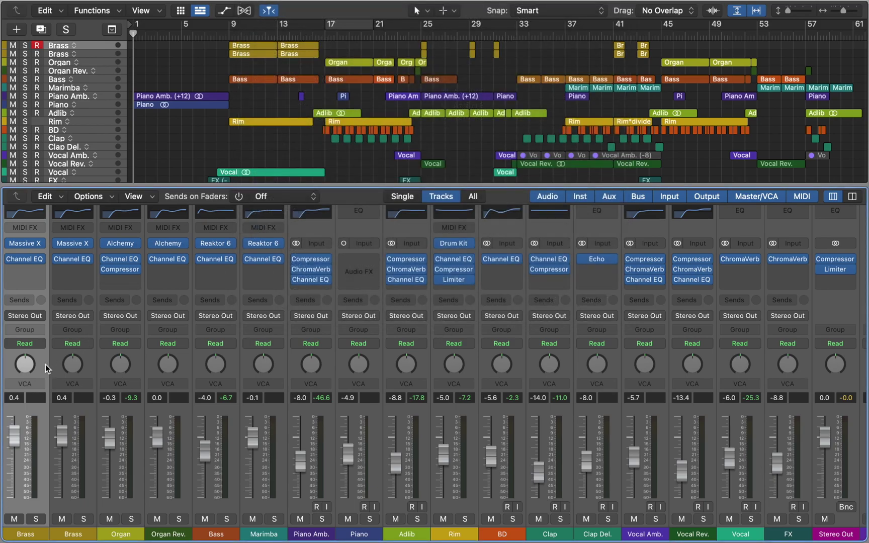
# - Toggle the Inst and Audio mixer filters off and back on, then enlarge the mixer
pyautogui.hscroll(3, 227, 364)
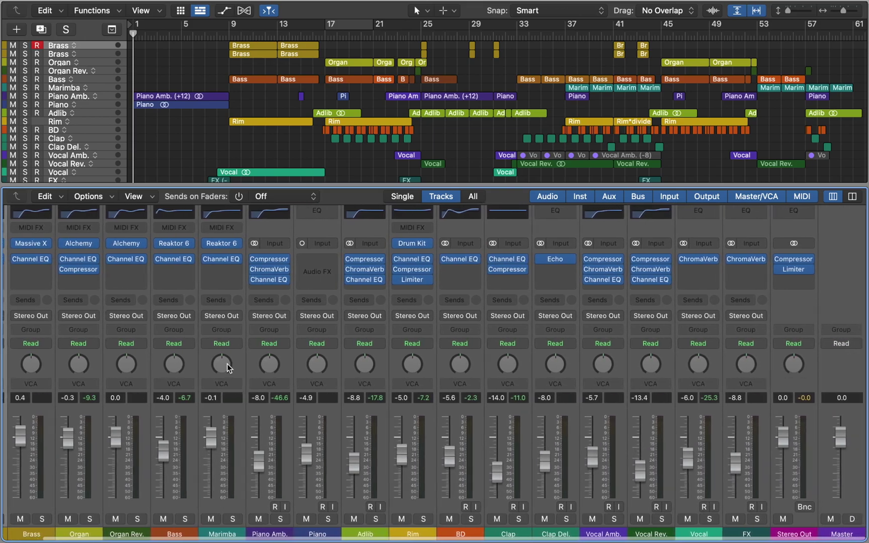
pyautogui.hscroll(-3, 227, 364)
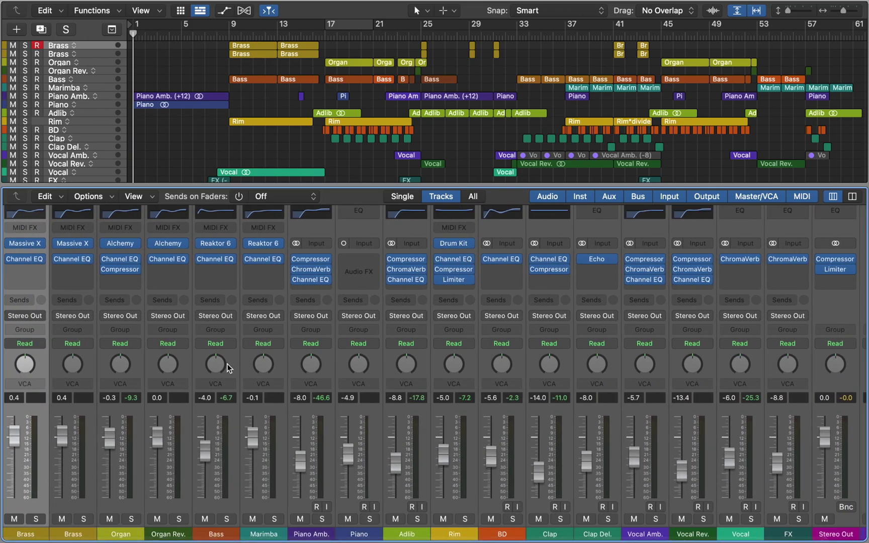
pyautogui.click(579, 197)
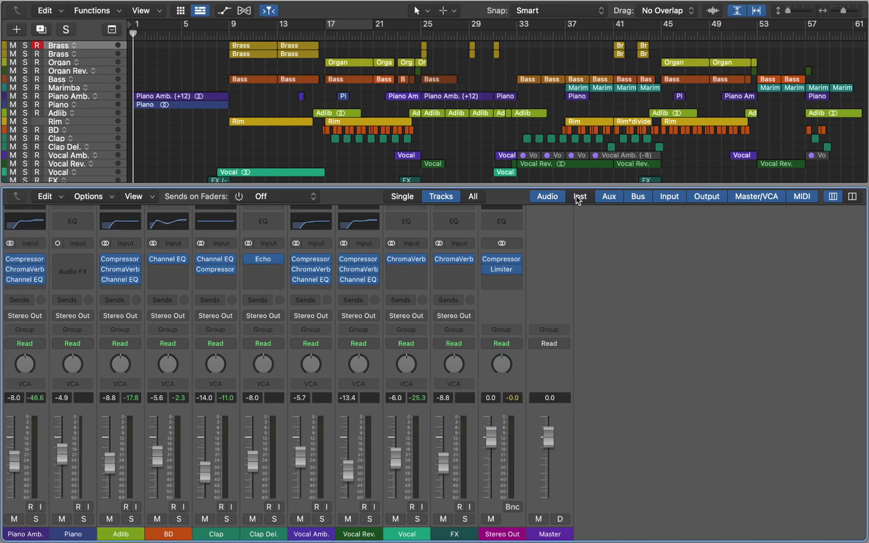
pyautogui.click(578, 197)
pyautogui.click(557, 197)
pyautogui.click(557, 197)
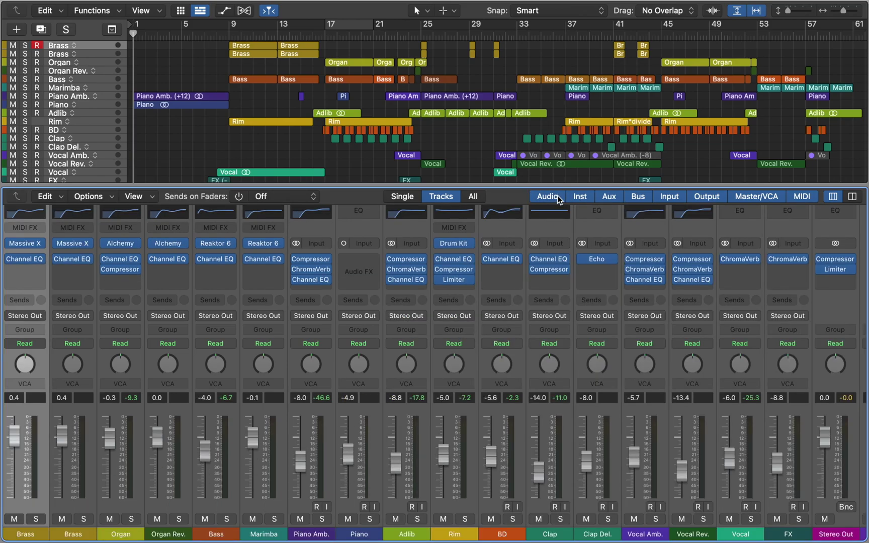
pyautogui.moveTo(557, 187); pyautogui.dragTo(557, 159)
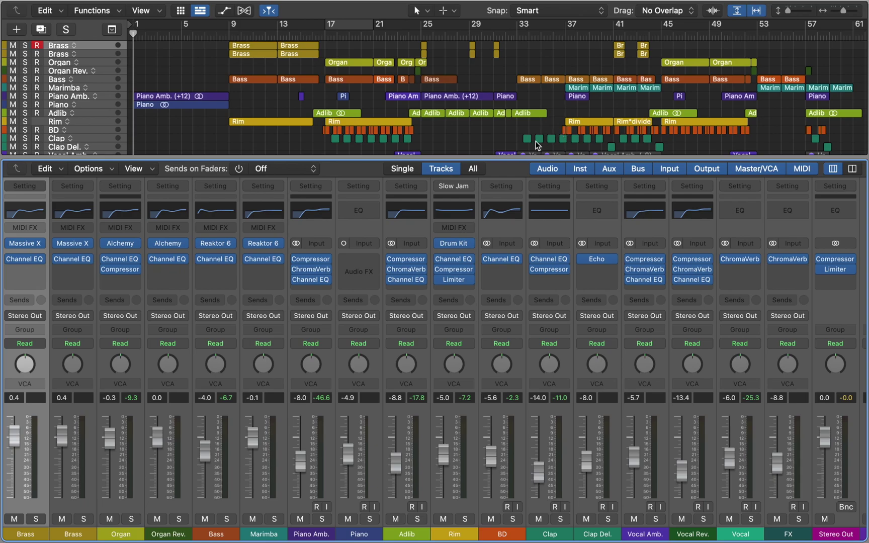
# - Add Channel EQ and Compressor inserts to Piano, adjust its pan, and try binaural panning
pyautogui.click(369, 211)
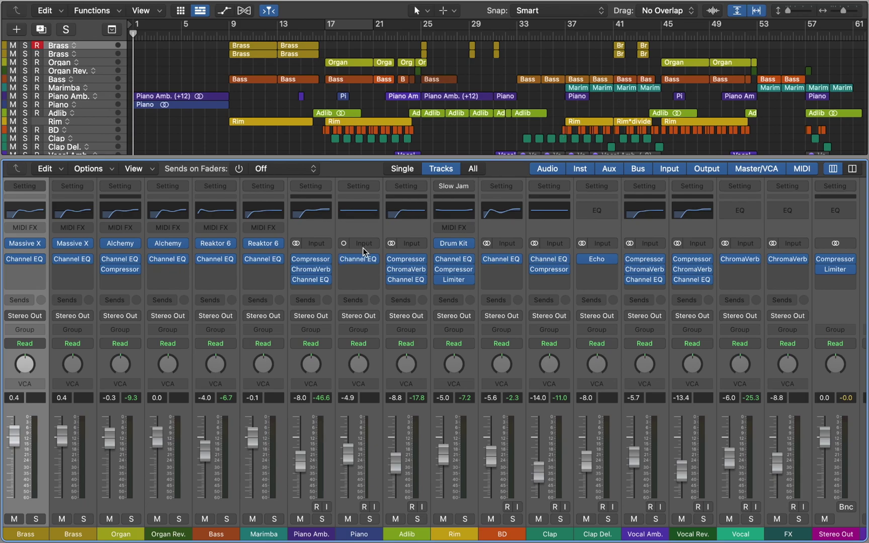
pyautogui.click(357, 199)
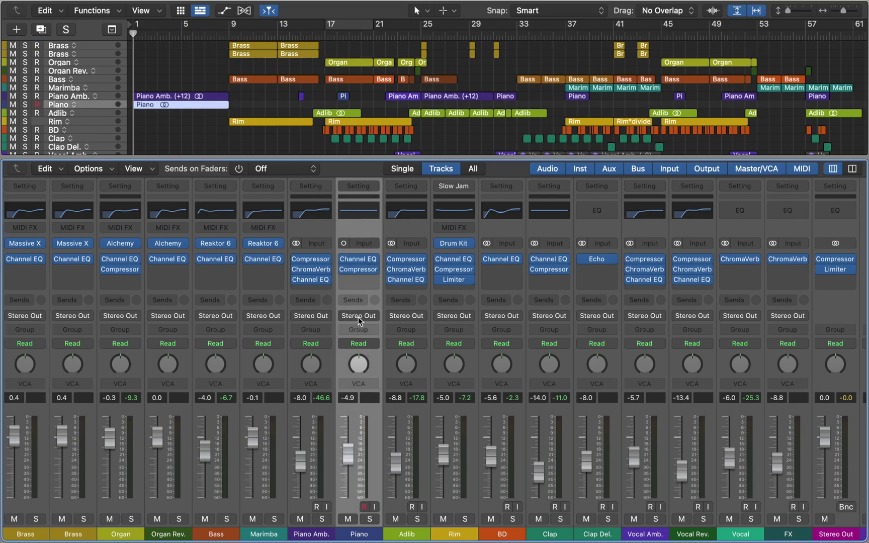
pyautogui.click(358, 365)
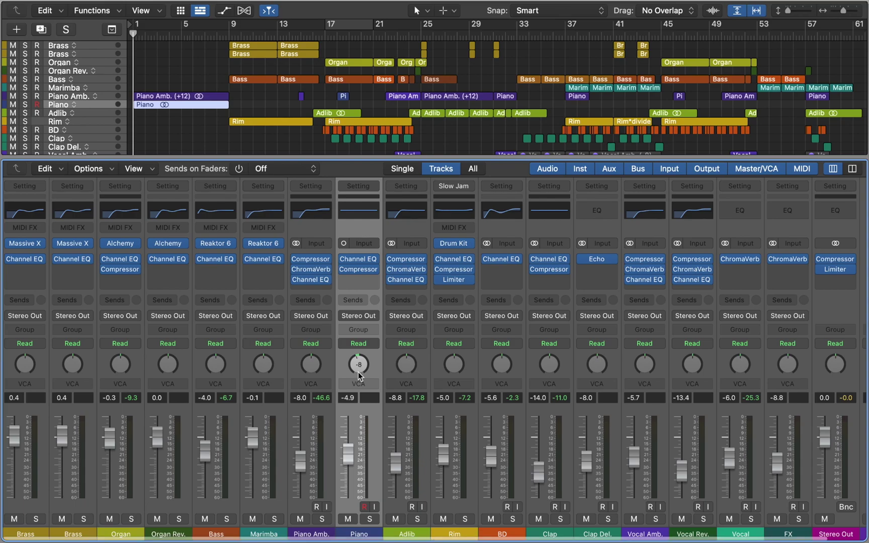
pyautogui.rightClick(357, 371)
pyautogui.click(363, 395)
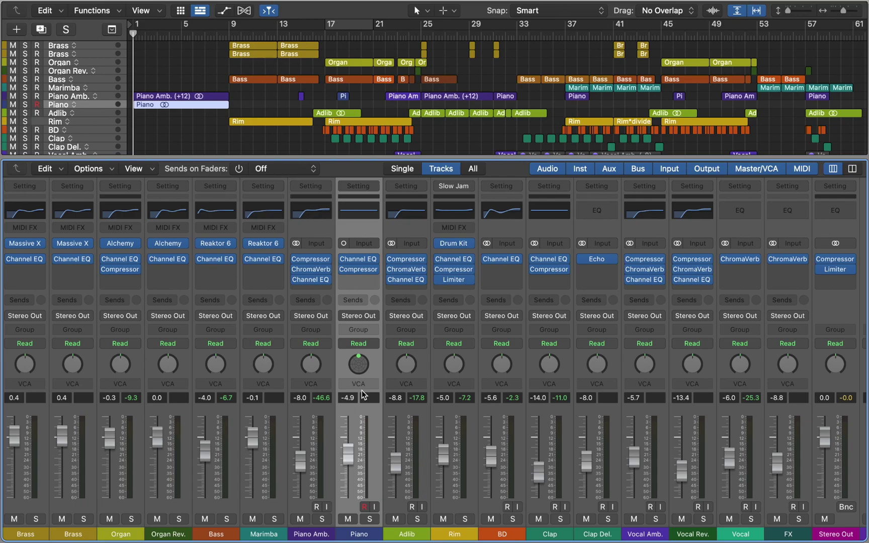
# - Make Piano's input stereo and switch its pan mode to Stereo Pan
pyautogui.click(344, 244)
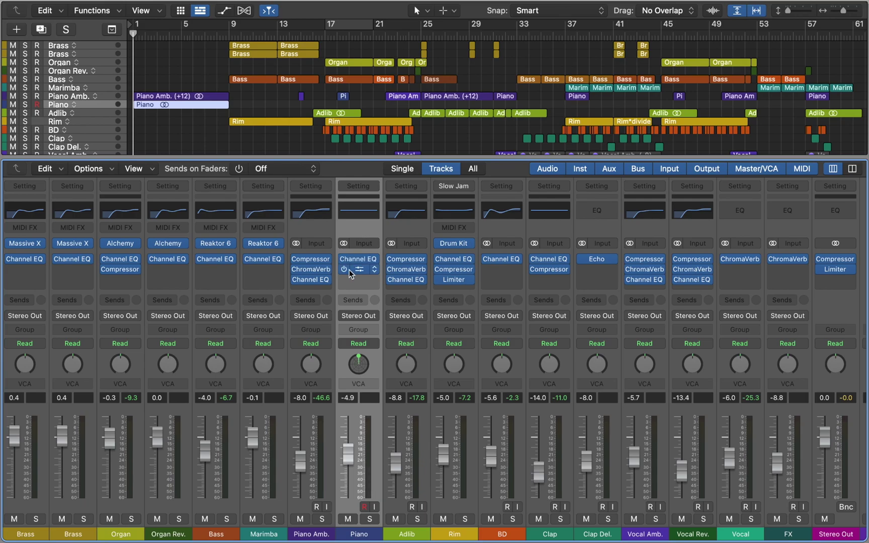
pyautogui.rightClick(355, 361)
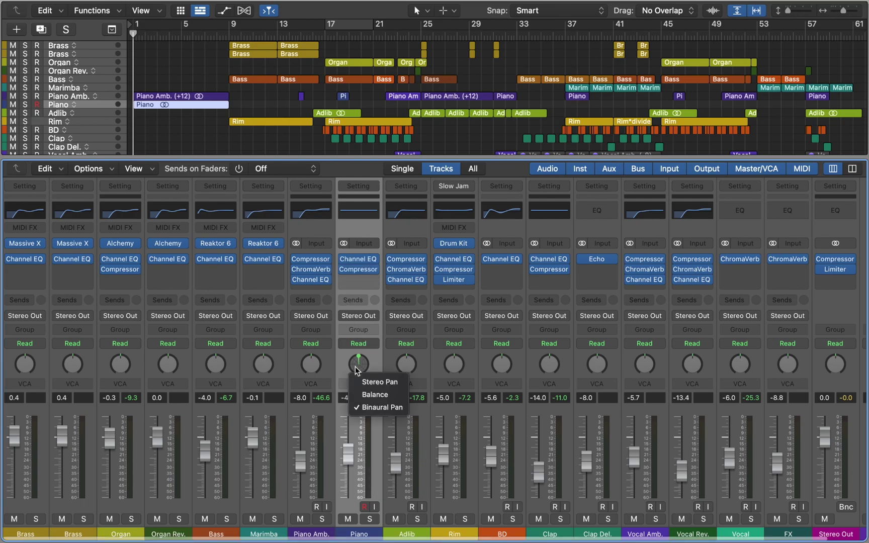
pyautogui.click(374, 382)
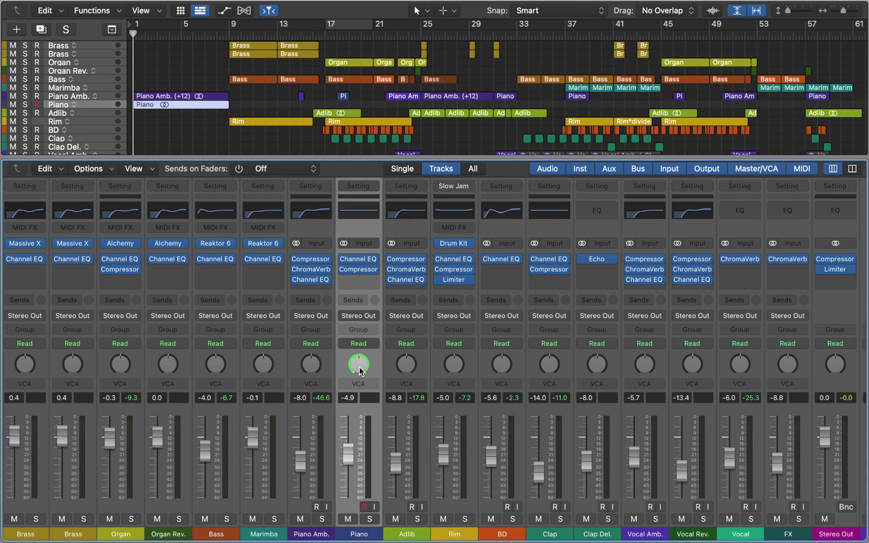
pyautogui.click(363, 187)
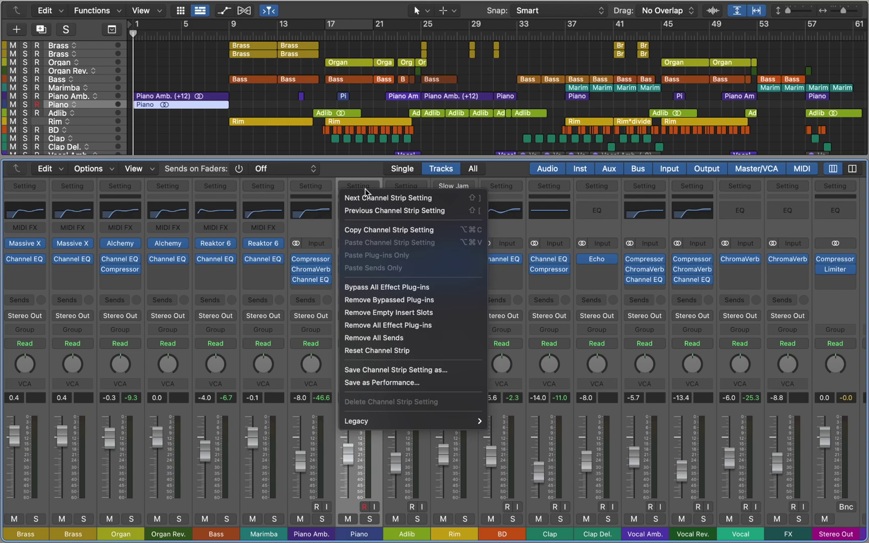
pyautogui.click(365, 195)
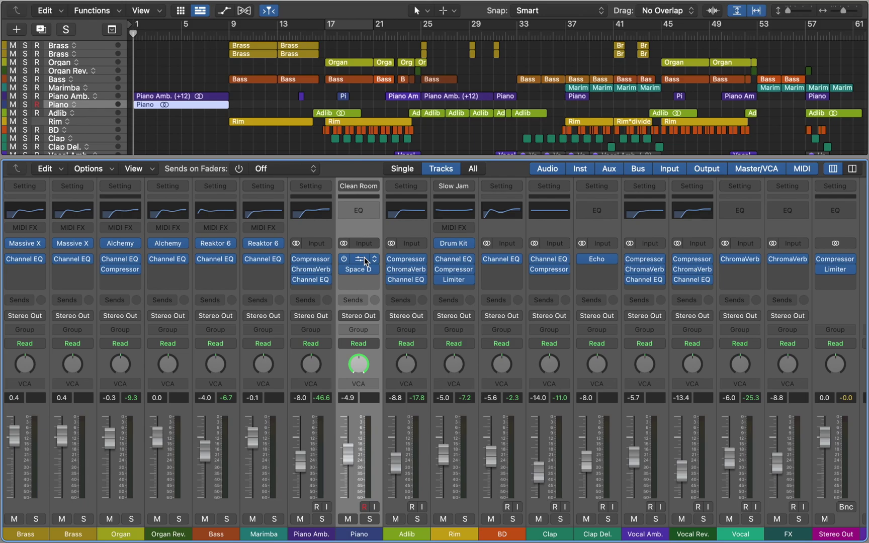
pyautogui.press('super+z')
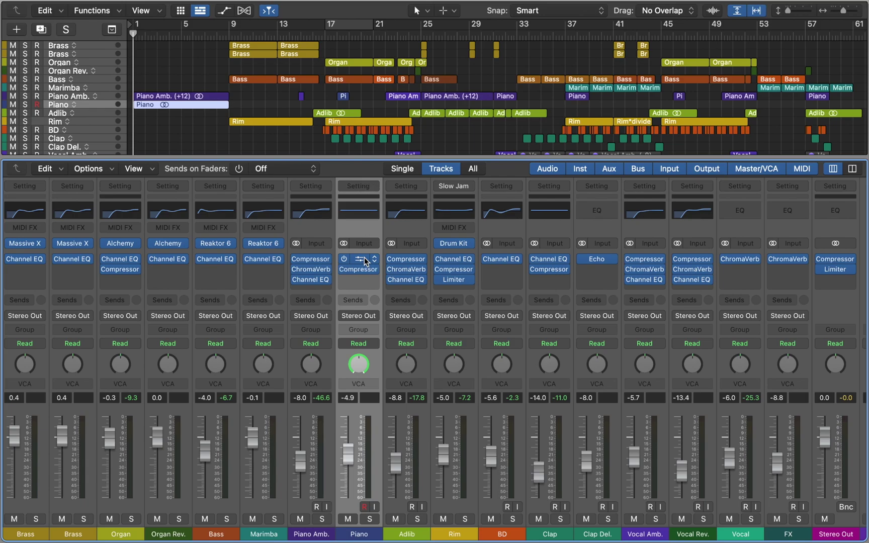
# - Route Piano's output to Bus 1 (Rev. A), then undo so it stays on Stereo Out
pyautogui.click(358, 315)
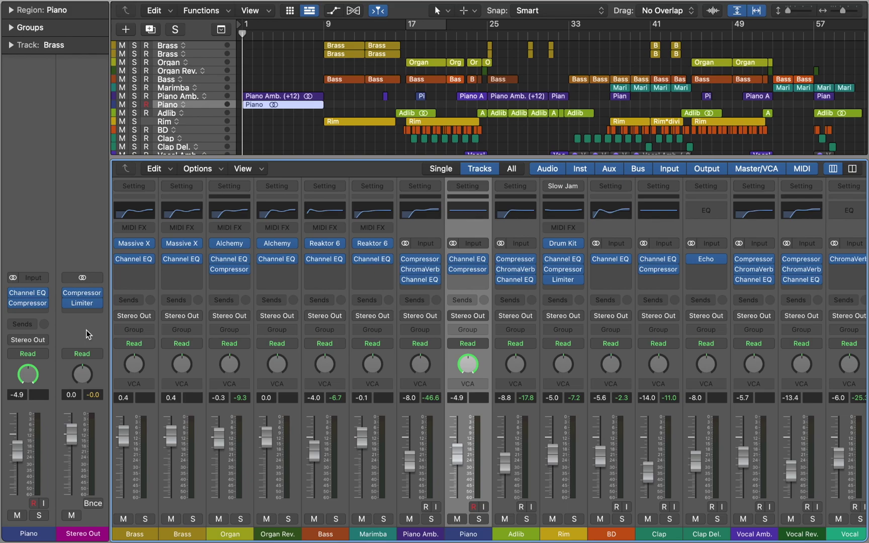
pyautogui.click(44, 340)
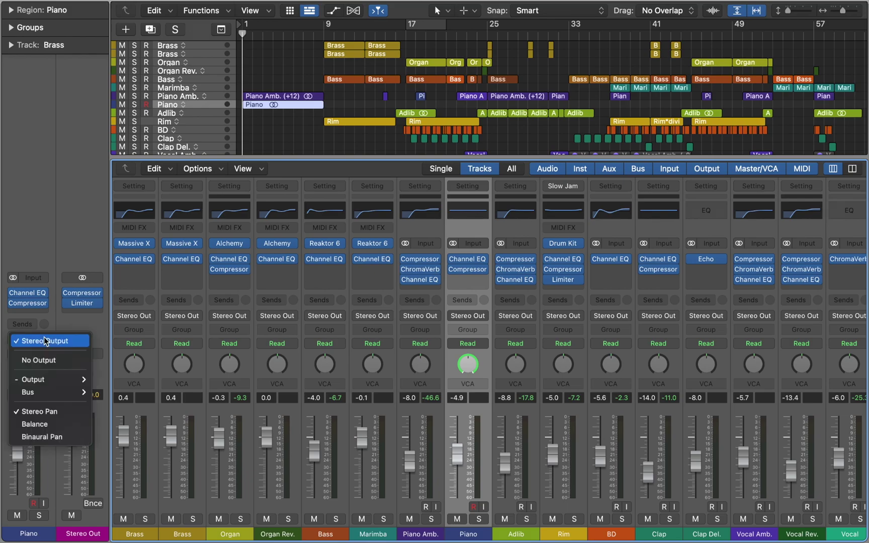
pyautogui.moveTo(82, 393)
pyautogui.click(119, 42)
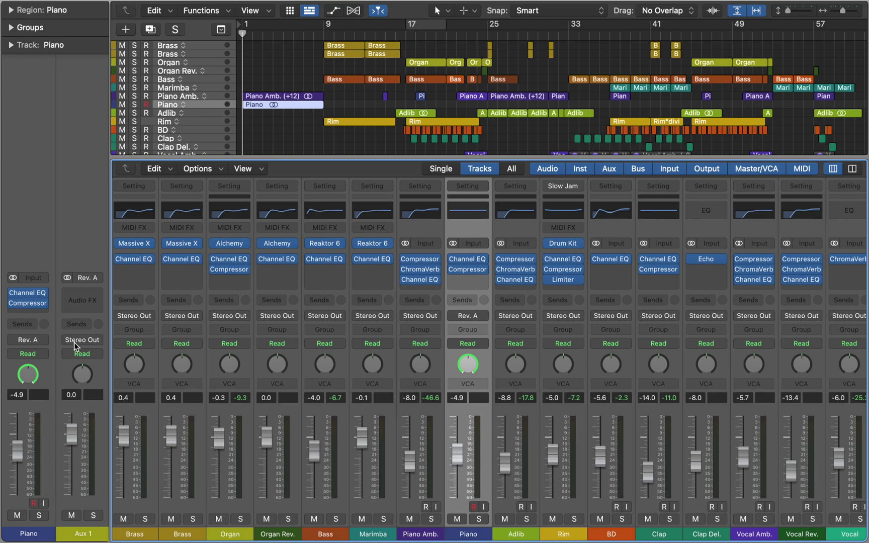
pyautogui.press('super+z')
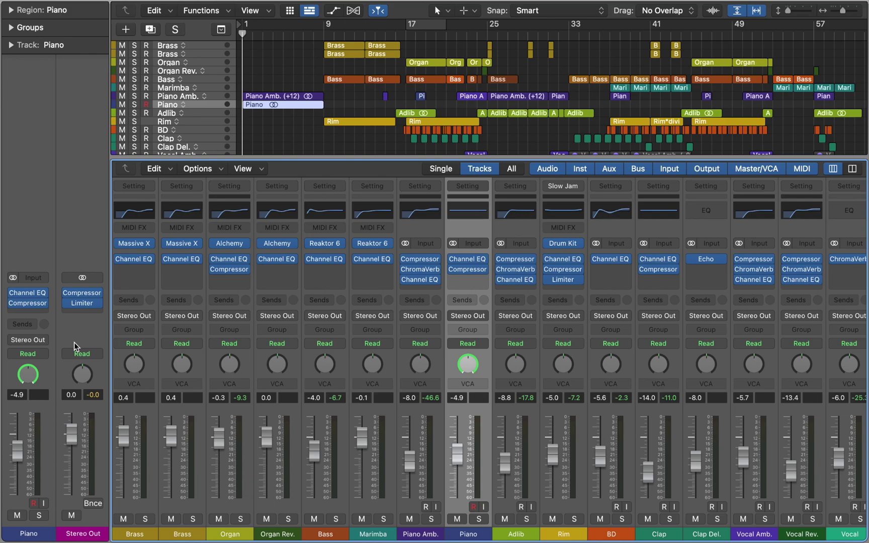
# - Hide the inspector and add a Rim send to Bus 1 (Rev. A)
pyautogui.press('i')
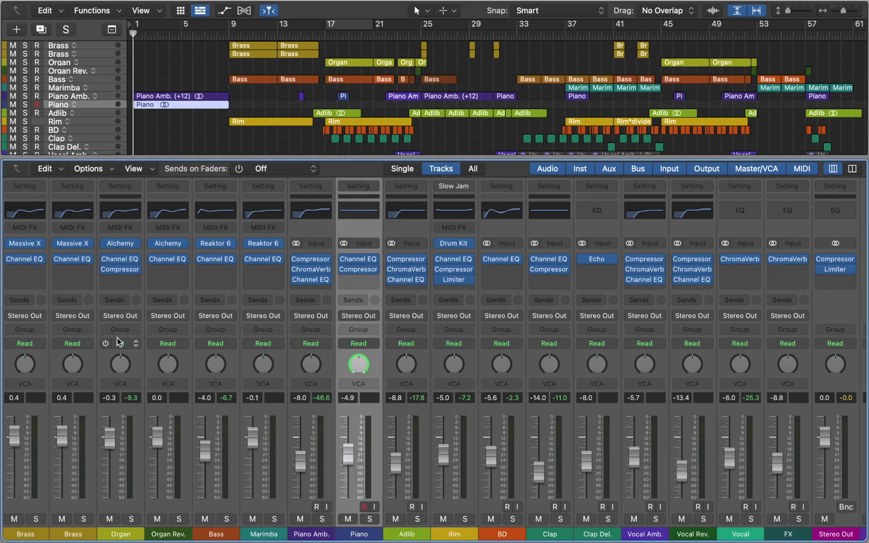
pyautogui.click(454, 300)
pyautogui.moveTo(449, 319)
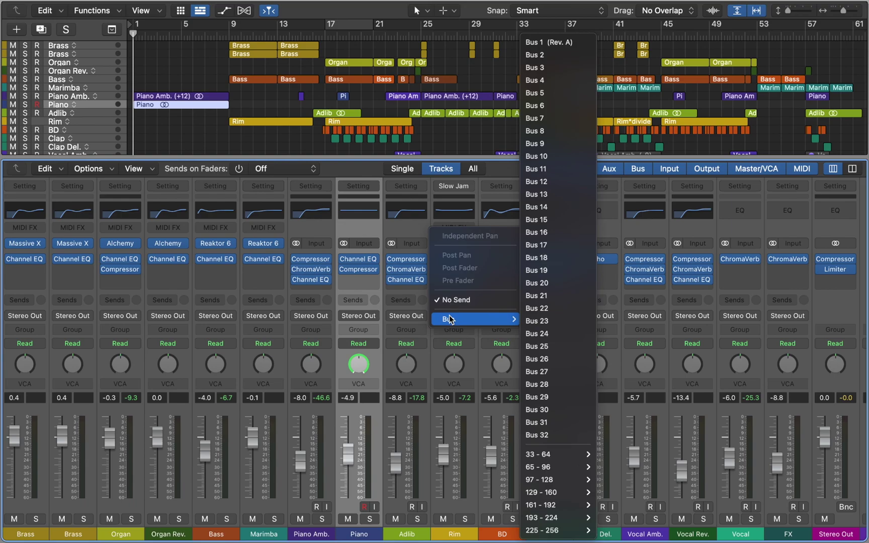
pyautogui.click(587, 50)
# - Give Bus 2 the user-defined long label 'Rev. B' in I/O Labels
pyautogui.click(104, 169)
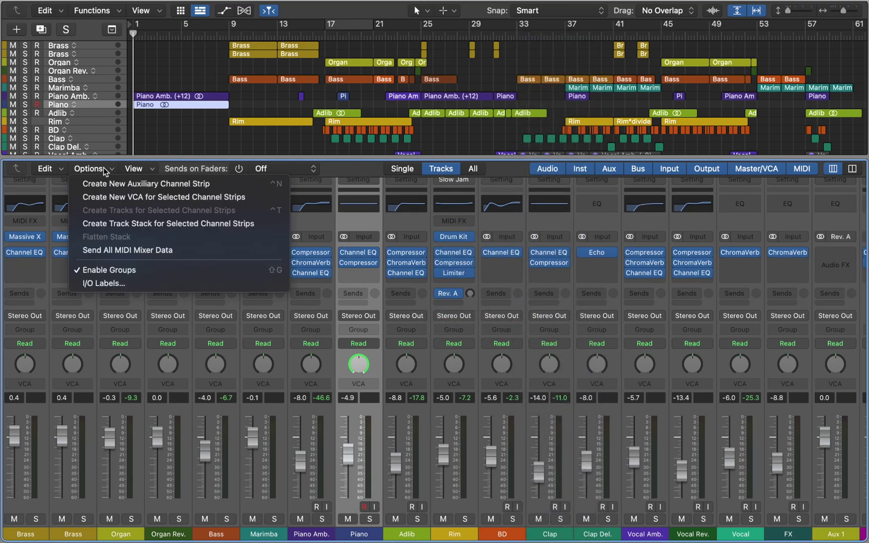
pyautogui.click(108, 283)
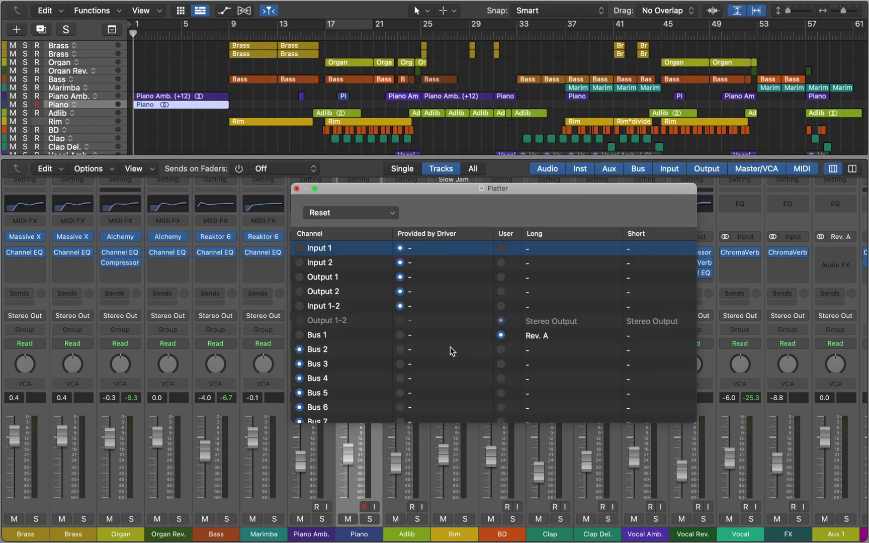
pyautogui.click(500, 350)
pyautogui.doubleClick(538, 352)
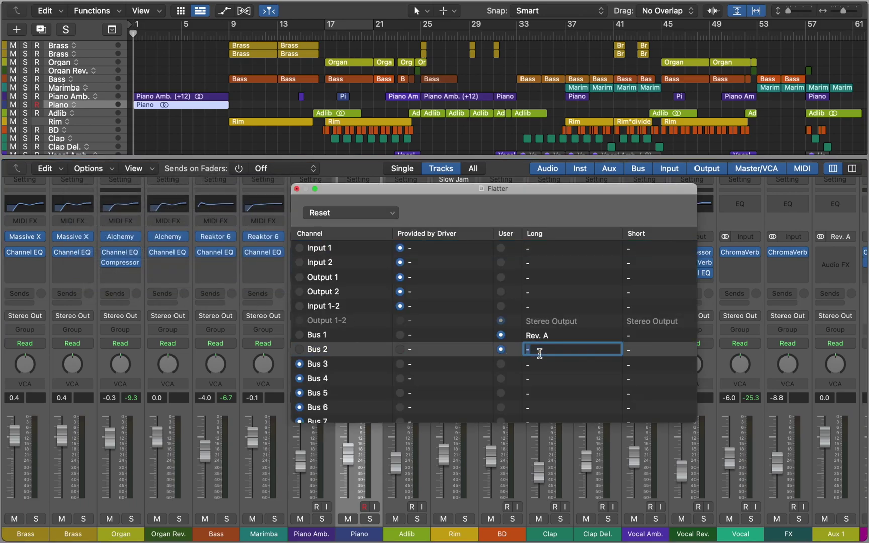
pyautogui.write('Rev. B')
pyautogui.press('Return')
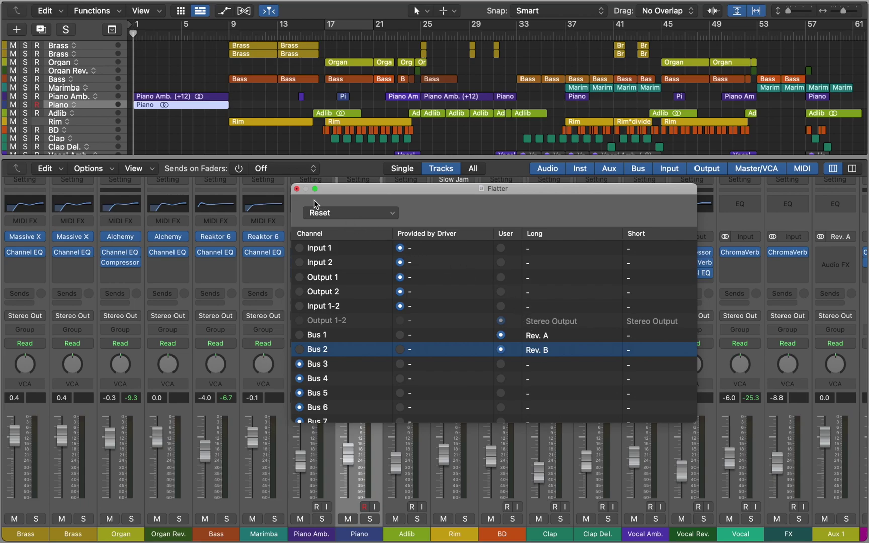
pyautogui.click(297, 189)
pyautogui.click(501, 293)
# - Send BD to the Rev. B bus and insert a stereo ChromaVerb on Aux 1
pyautogui.moveTo(498, 313)
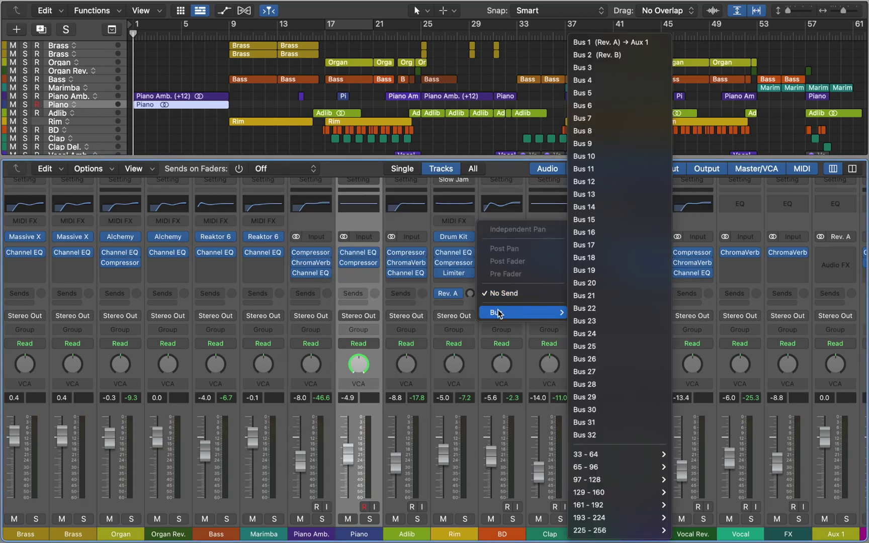
pyautogui.click(622, 58)
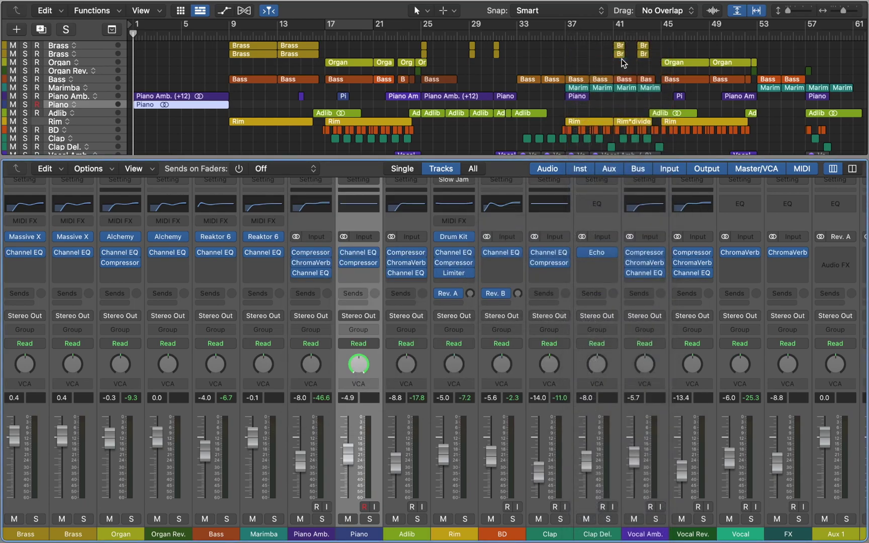
pyautogui.hscroll(5, 666, 297)
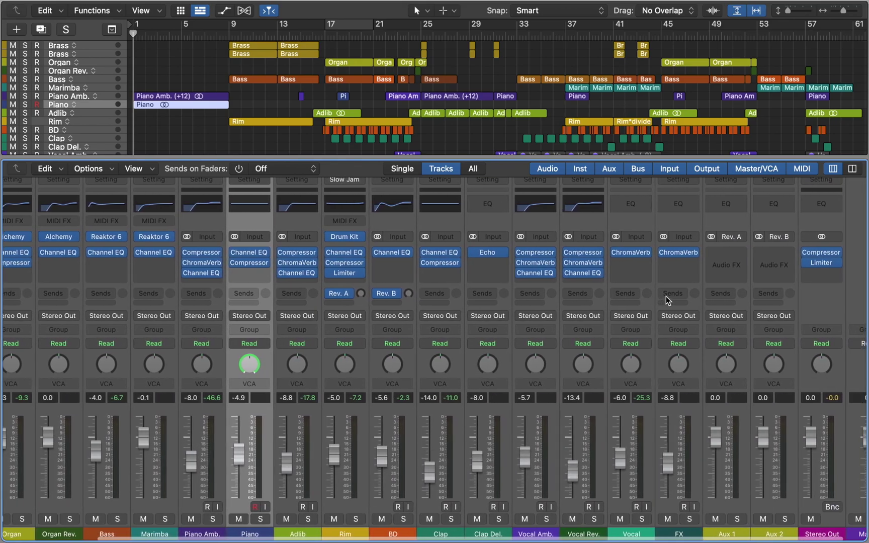
pyautogui.click(720, 259)
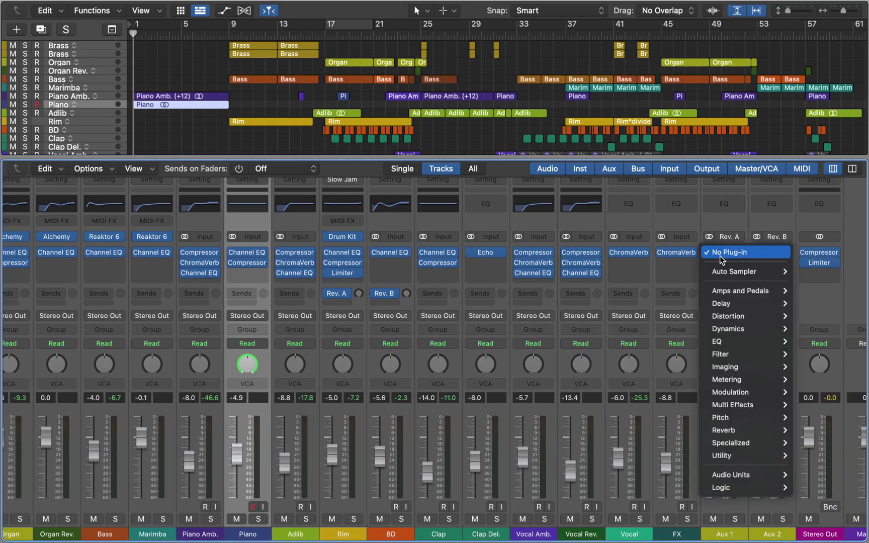
pyautogui.moveTo(742, 428)
pyautogui.moveTo(649, 430)
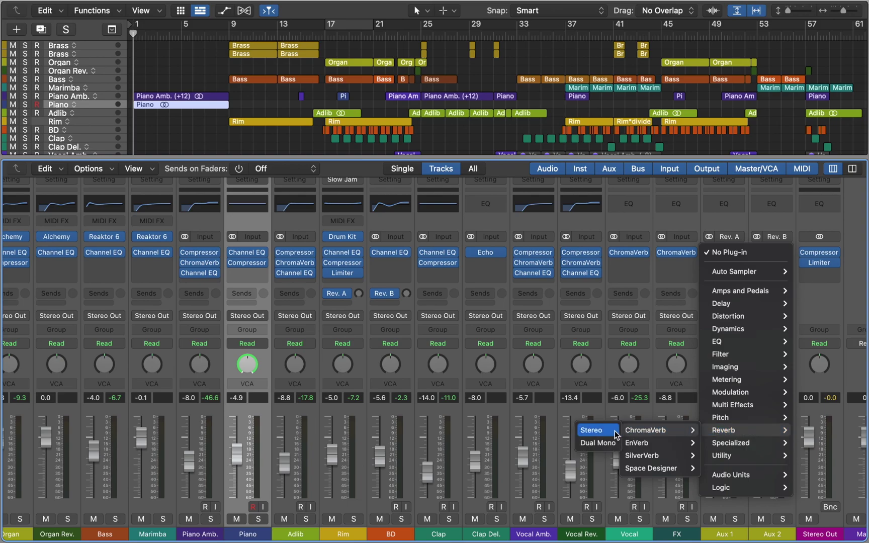
pyautogui.click(614, 430)
# - Insert a stereo Space Designer reverb on Aux 2
pyautogui.click(776, 251)
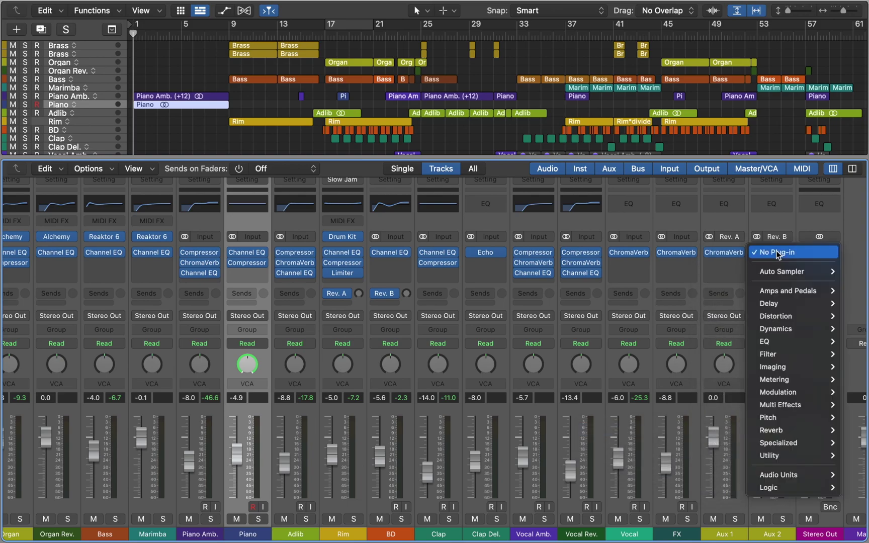
pyautogui.moveTo(780, 427)
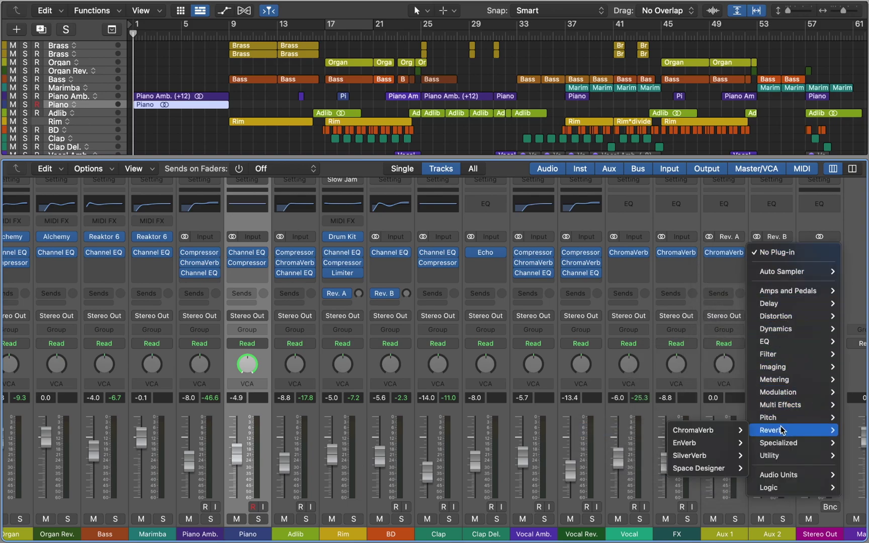
pyautogui.moveTo(693, 470)
pyautogui.click(653, 472)
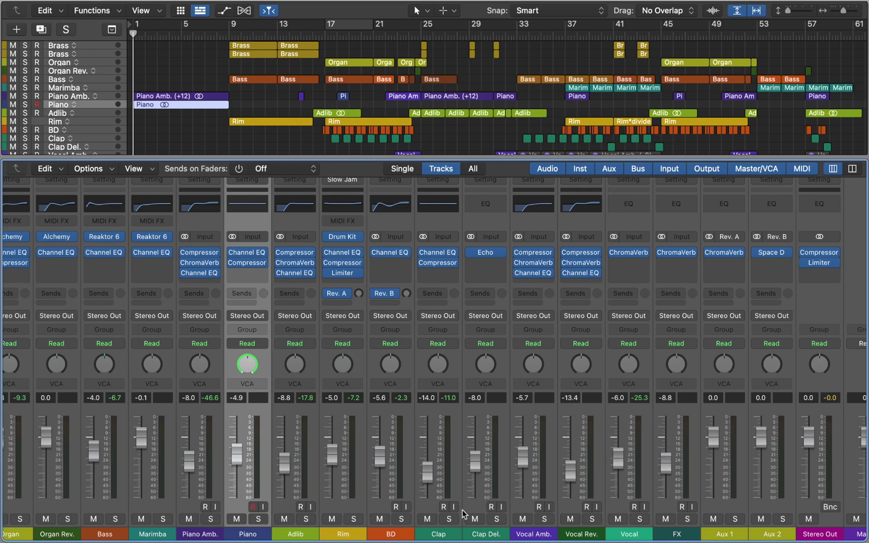
# - Solo Rim and BD, show Aux 1 sends on faders, and raise Rim's send to about -3 dB
pyautogui.click(359, 519)
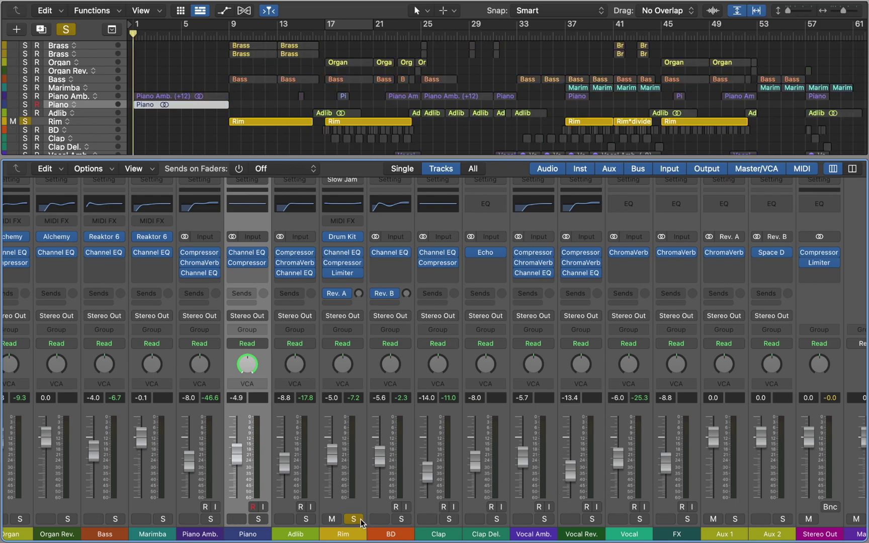
pyautogui.click(403, 519)
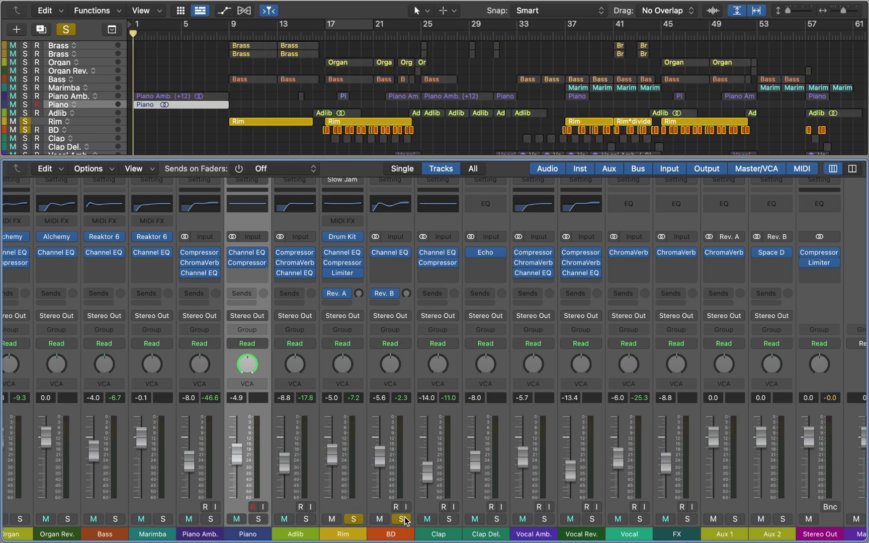
pyautogui.click(239, 169)
pyautogui.press('space')
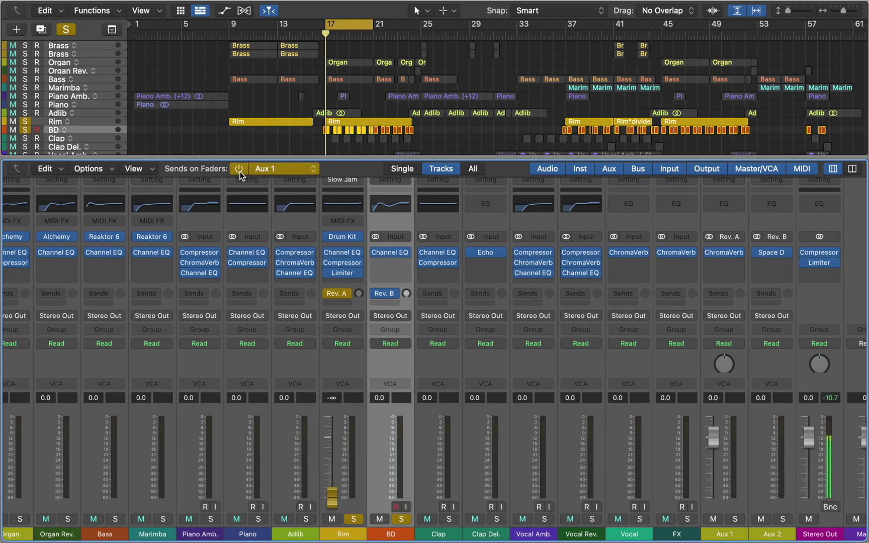
pyautogui.moveTo(331, 495); pyautogui.dragTo(332, 451)
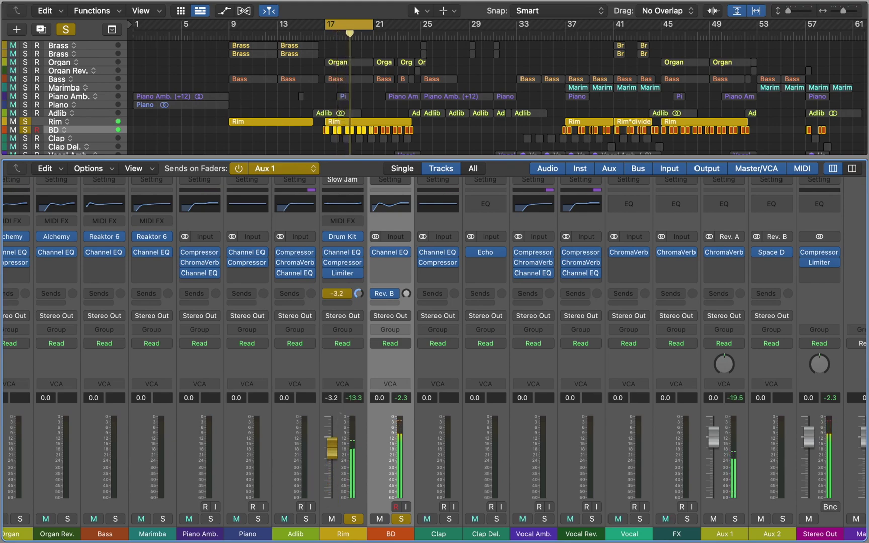
# - Show Aux 2 sends on faders, raise BD's send from -23.0 to -5.5 dB, and stop playback
pyautogui.click(313, 168)
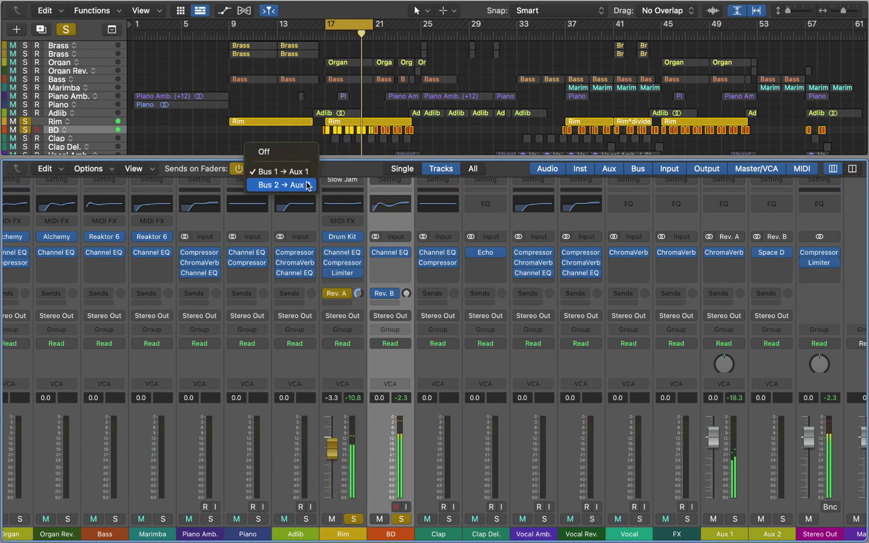
pyautogui.click(282, 185)
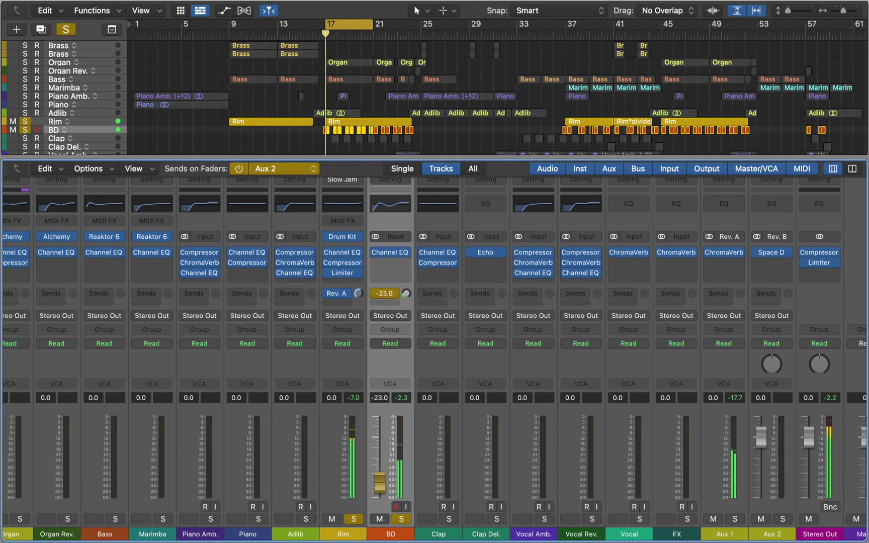
pyautogui.moveTo(380, 480); pyautogui.dragTo(380, 455)
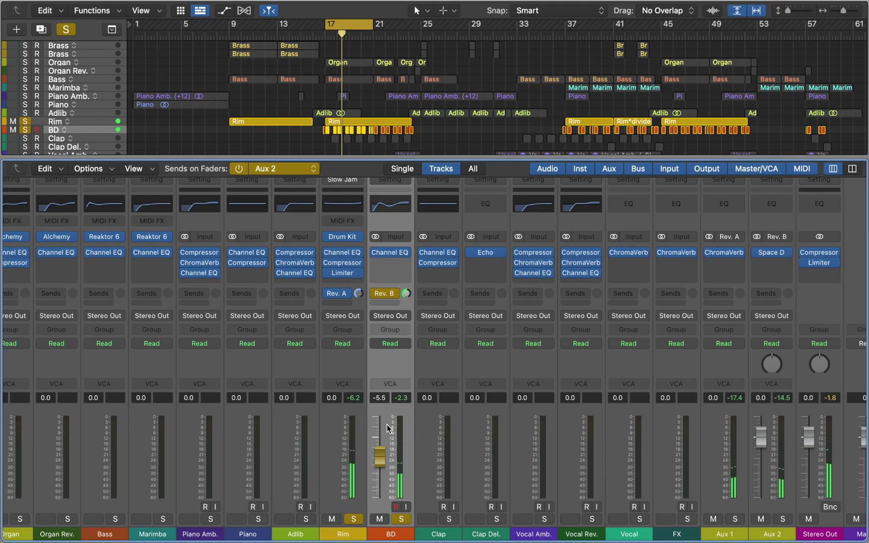
pyautogui.press('space')
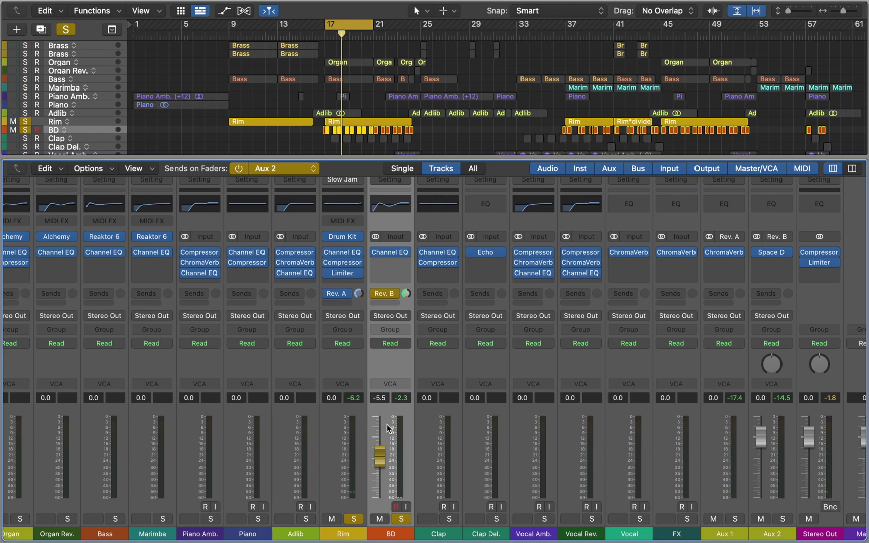
# - Solo Clap and route its output to Bus 1 (Rev. A)
pyautogui.click(448, 518)
pyautogui.click(446, 315)
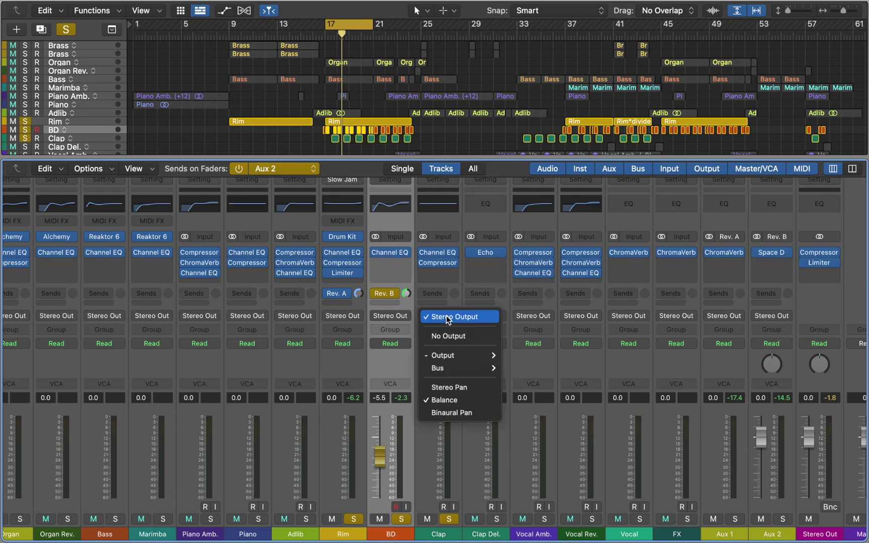
pyautogui.moveTo(437, 367)
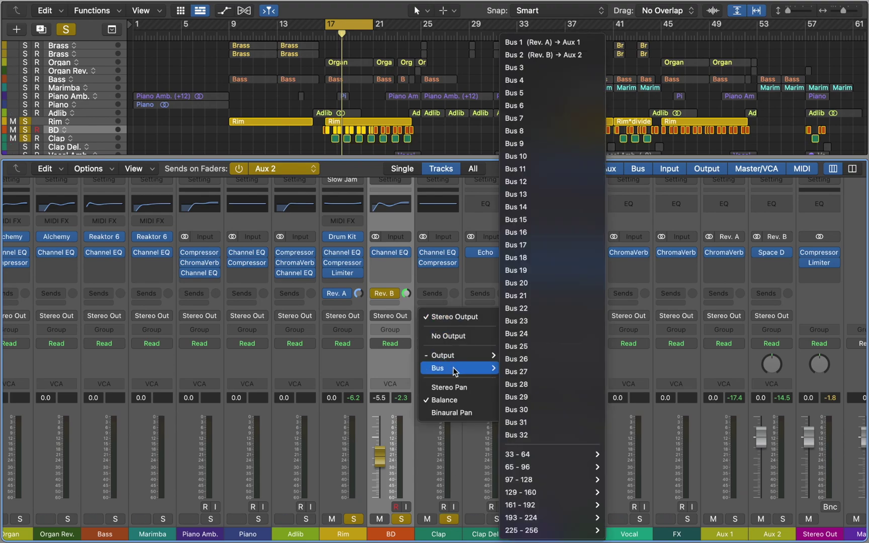
pyautogui.click(587, 46)
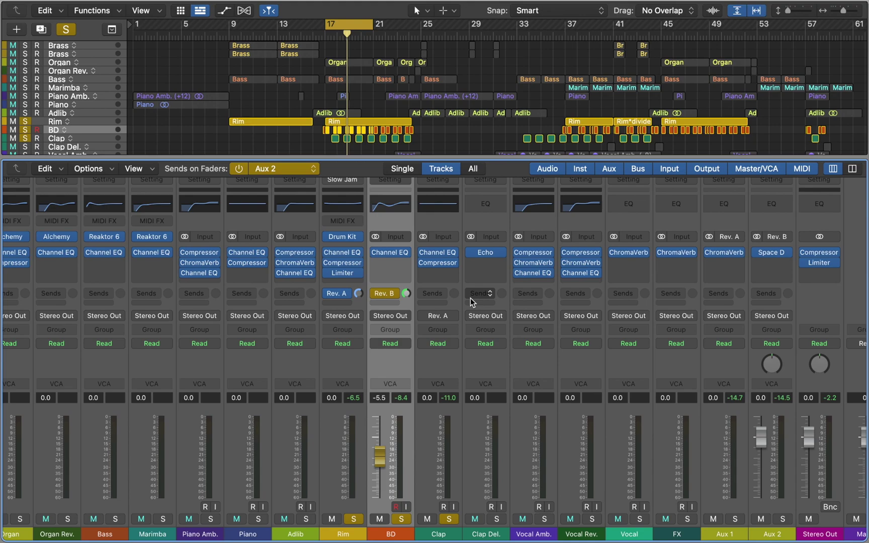
# - Turn Sends on Faders off and bypass the Rim and BD reverb sends
pyautogui.click(239, 169)
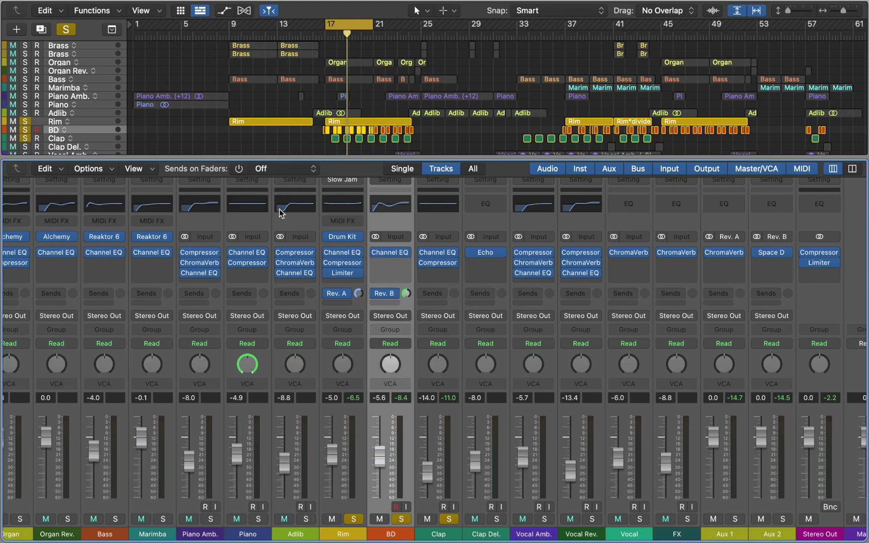
pyautogui.click(328, 294)
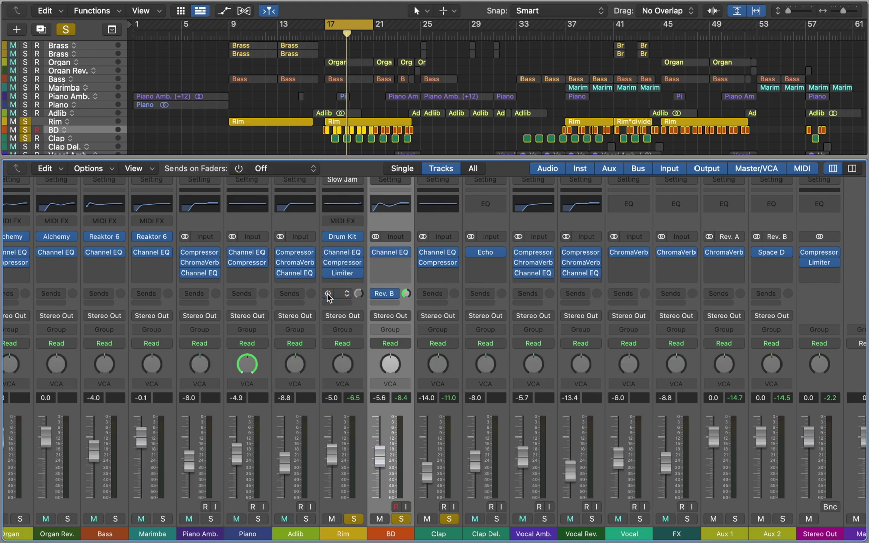
pyautogui.click(375, 294)
pyautogui.click(342, 384)
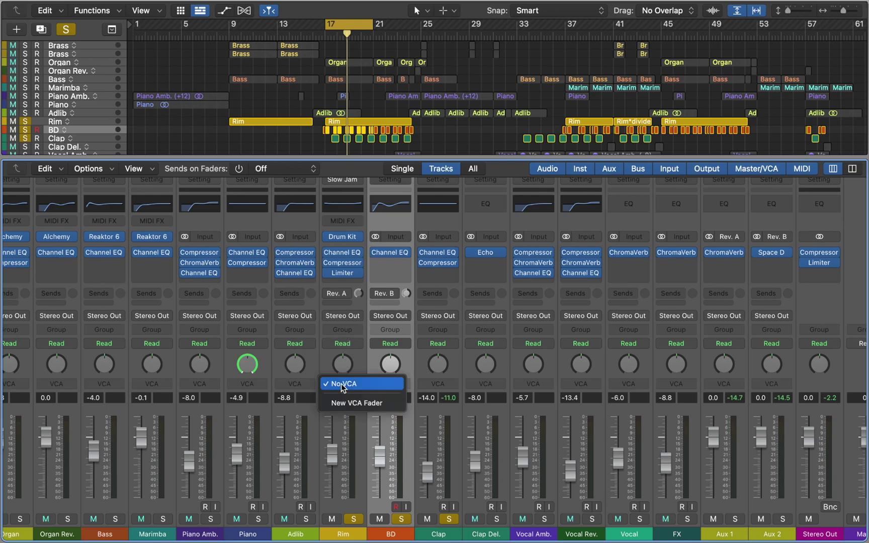
pyautogui.click(342, 403)
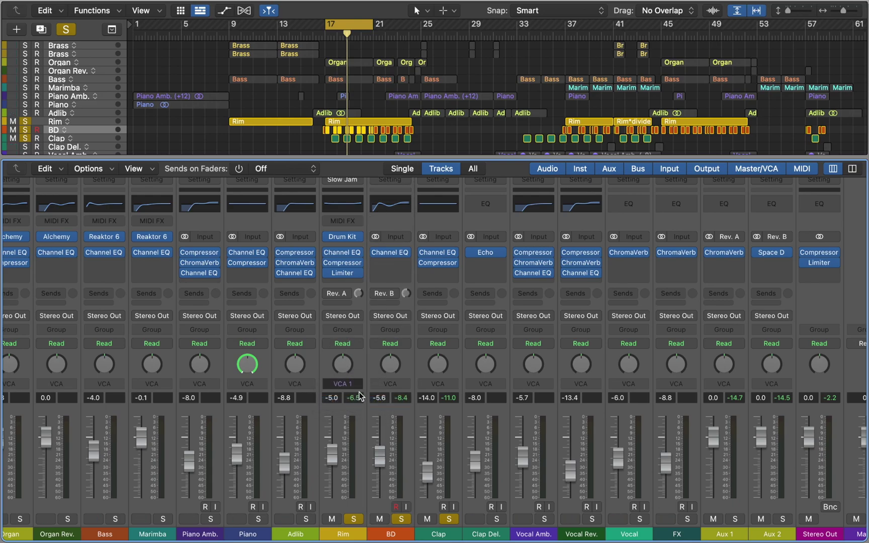
pyautogui.click(378, 385)
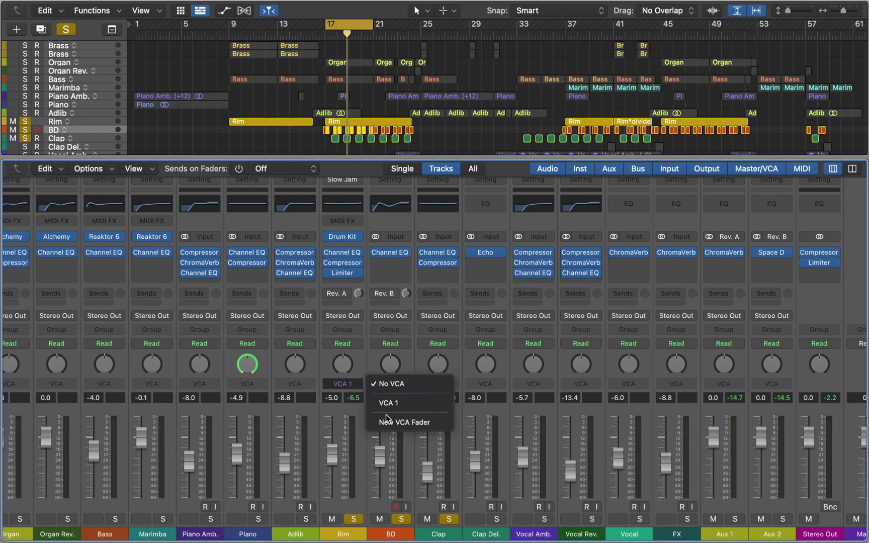
pyautogui.click(387, 403)
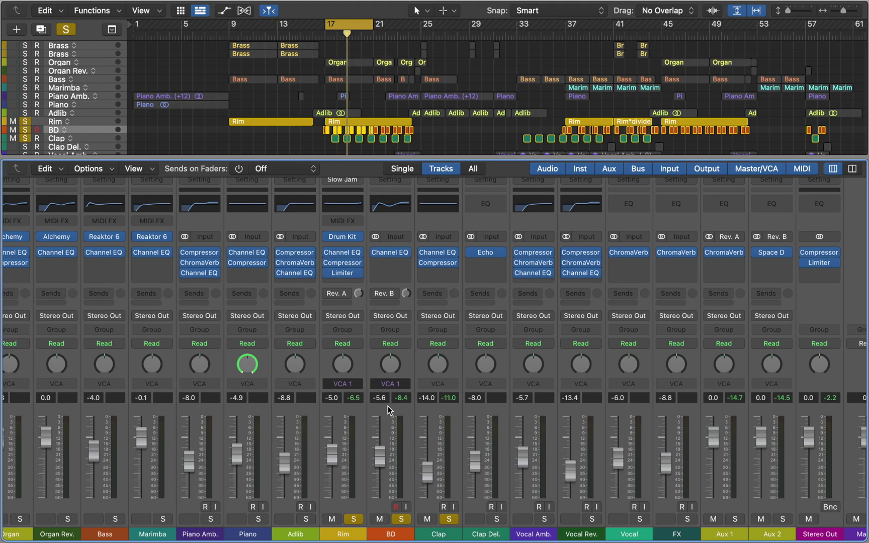
pyautogui.hscroll(3, 387, 406)
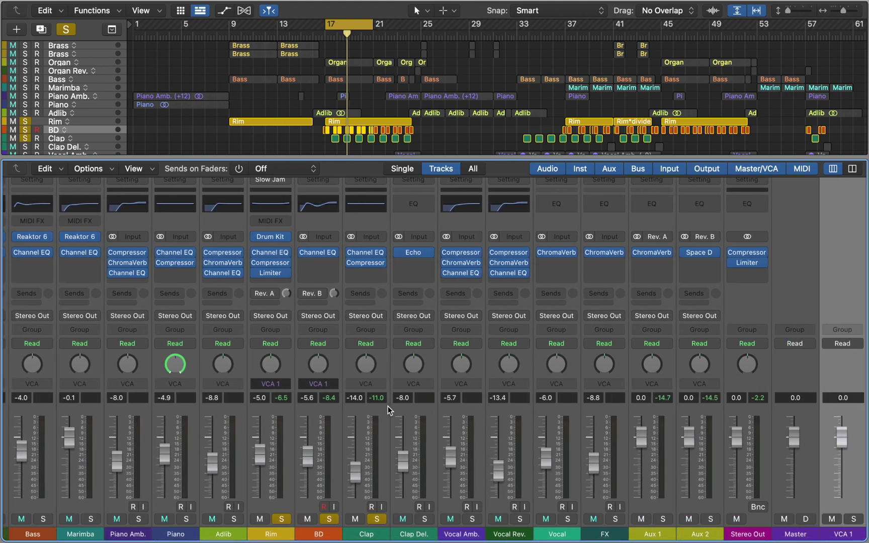
pyautogui.press('space')
pyautogui.press('space')
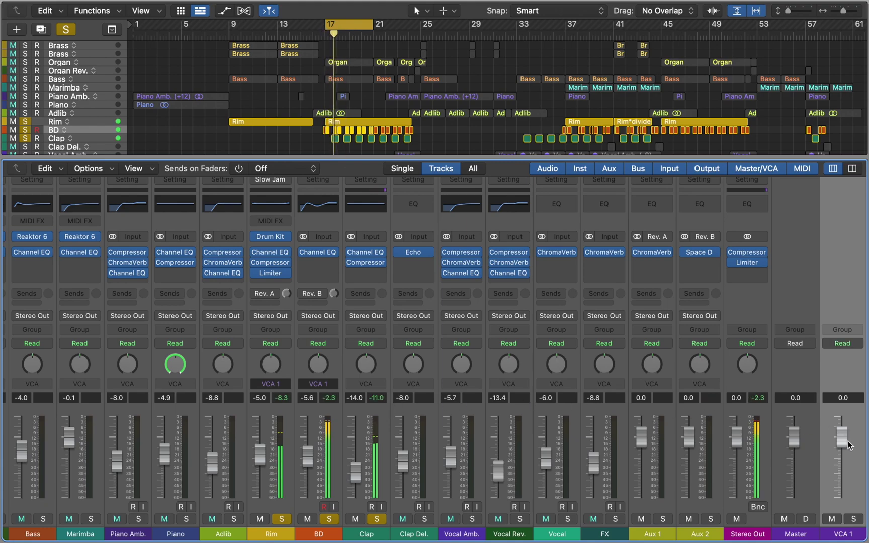
pyautogui.moveTo(841, 443); pyautogui.dragTo(841, 472)
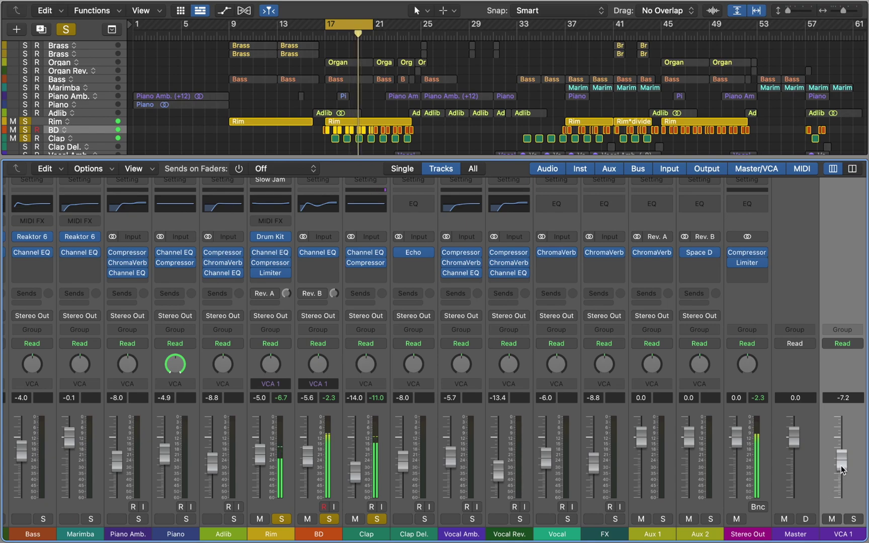
pyautogui.keyDown('alt'); pyautogui.click(841, 471); pyautogui.keyUp('alt')
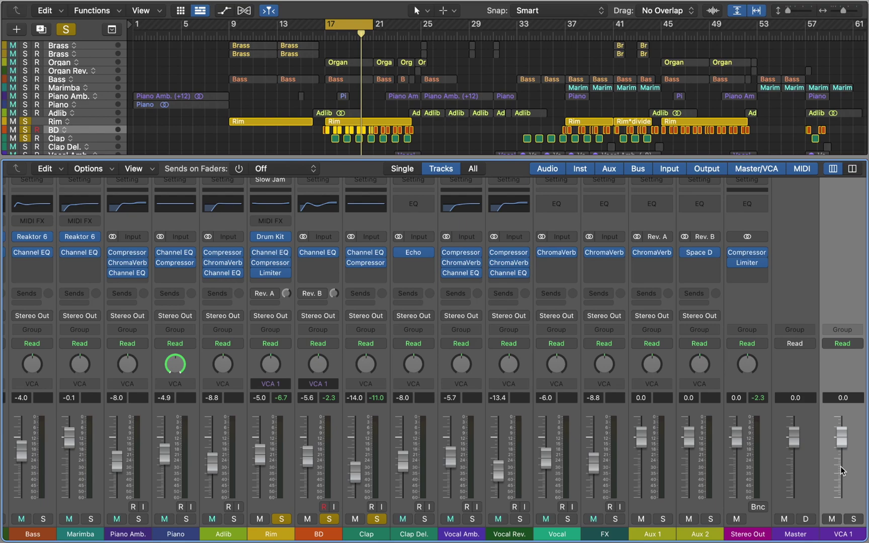
pyautogui.press('super+z')
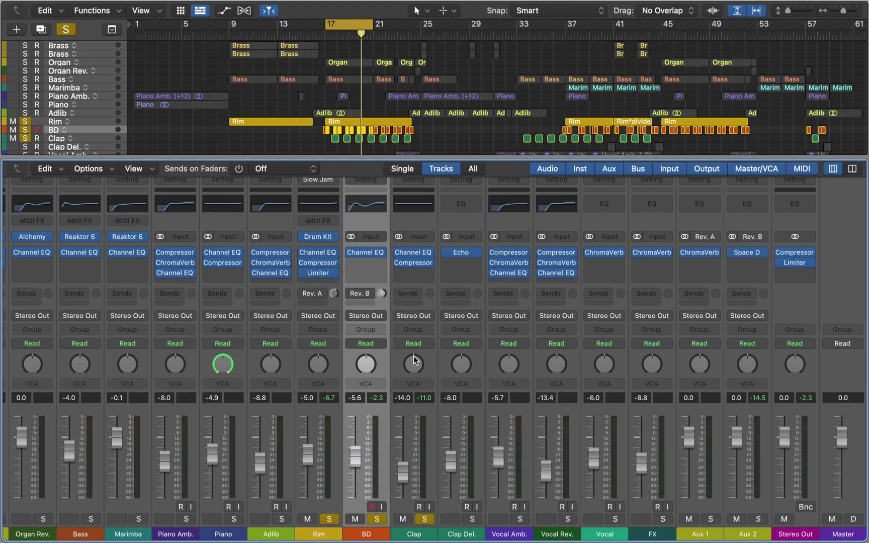
# - Open the Group Settings window from Rim's Group slot
pyautogui.click(333, 330)
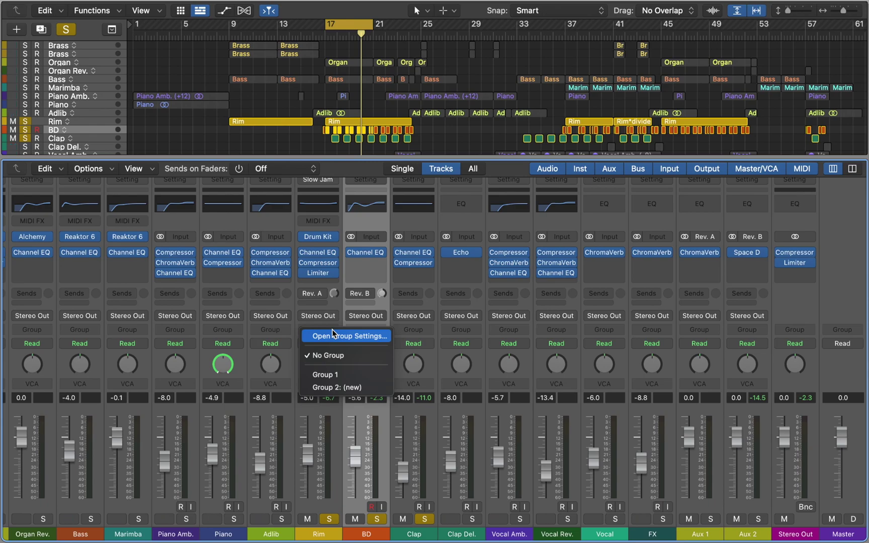
pyautogui.click(332, 331)
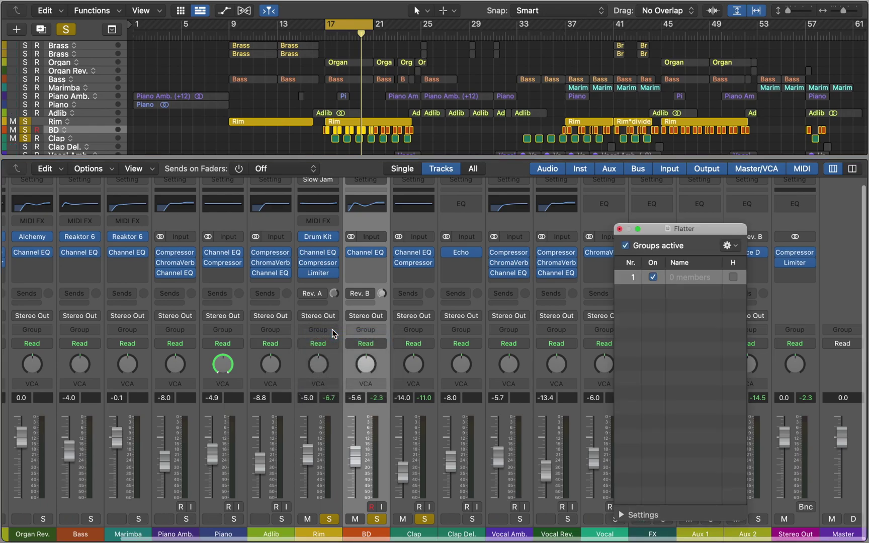
pyautogui.hscroll(-5, 332, 329)
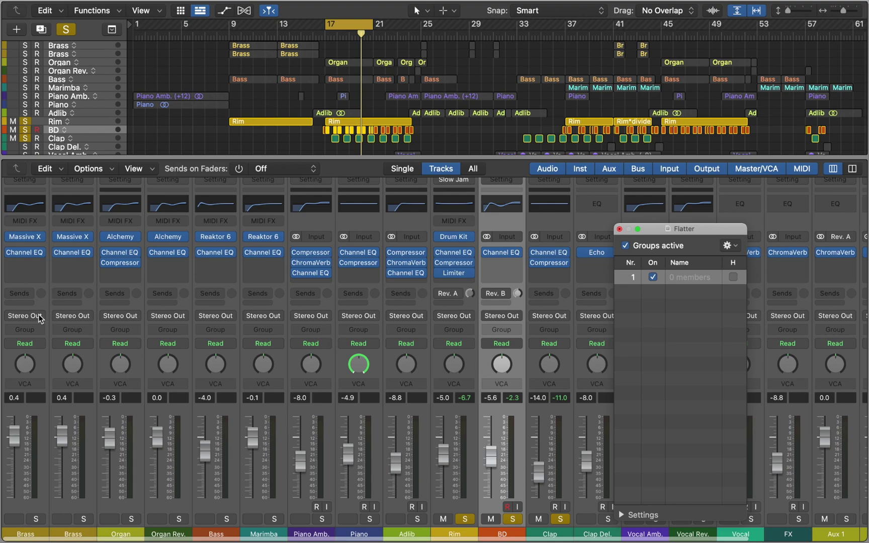
# - Assign both Brass tracks to Group 1 and name the group 'Chords'
pyautogui.click(25, 330)
pyautogui.click(40, 373)
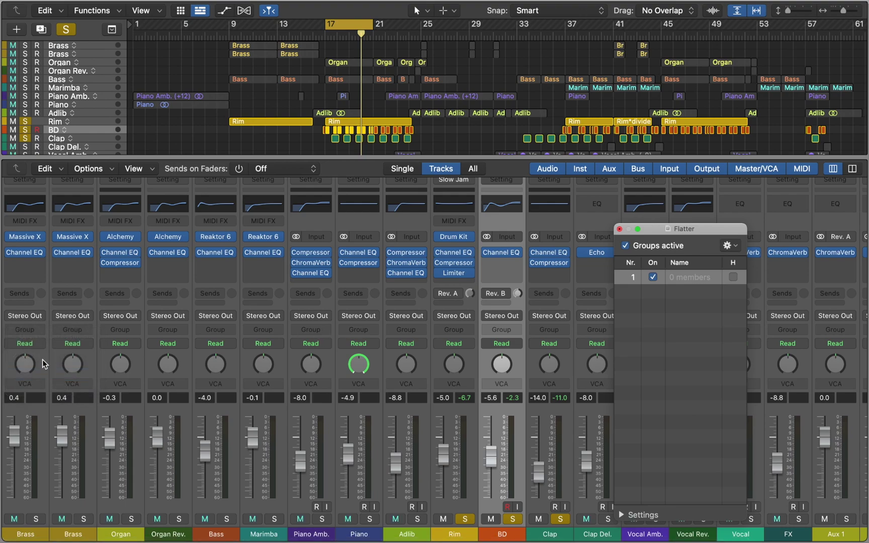
pyautogui.click(72, 329)
pyautogui.click(71, 376)
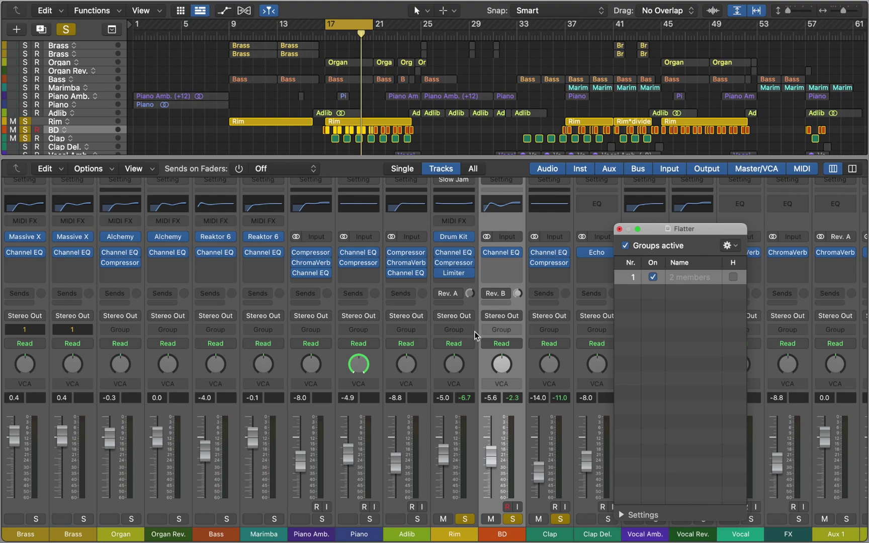
pyautogui.doubleClick(680, 279)
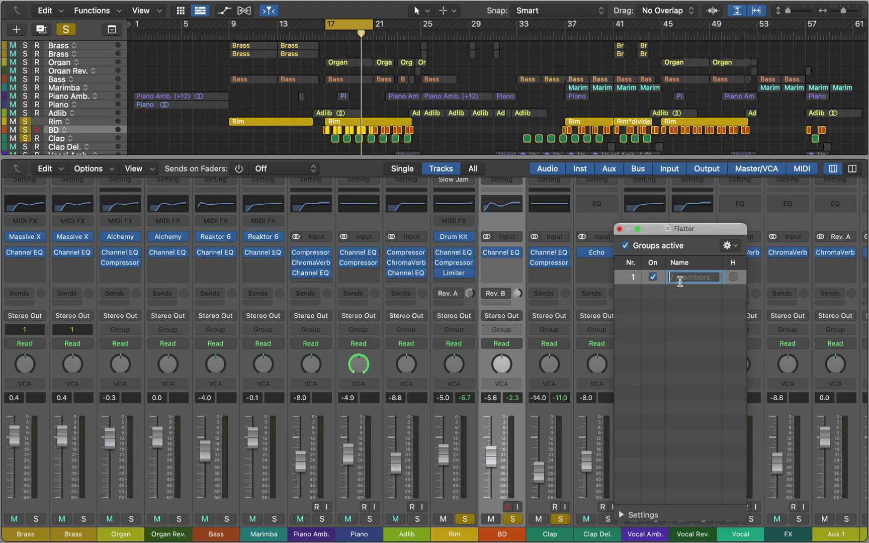
pyautogui.write('Cho')
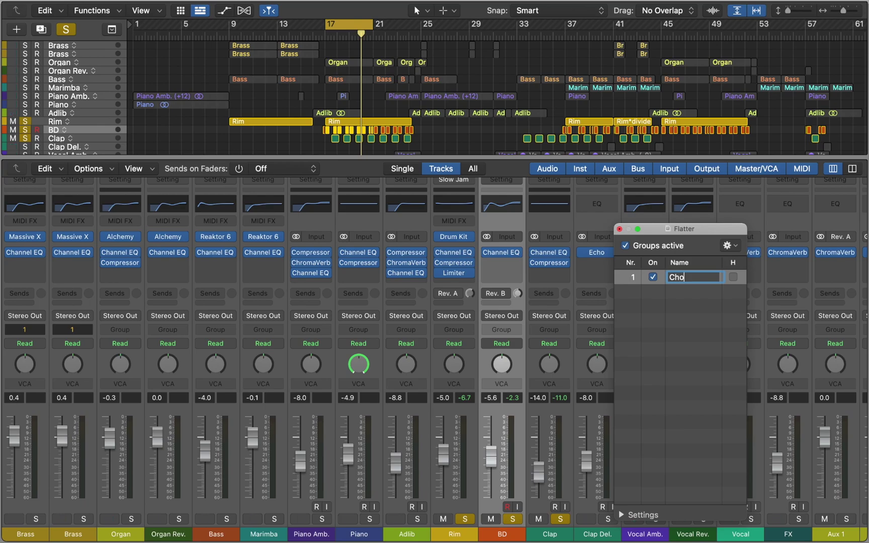
pyautogui.write('rds')
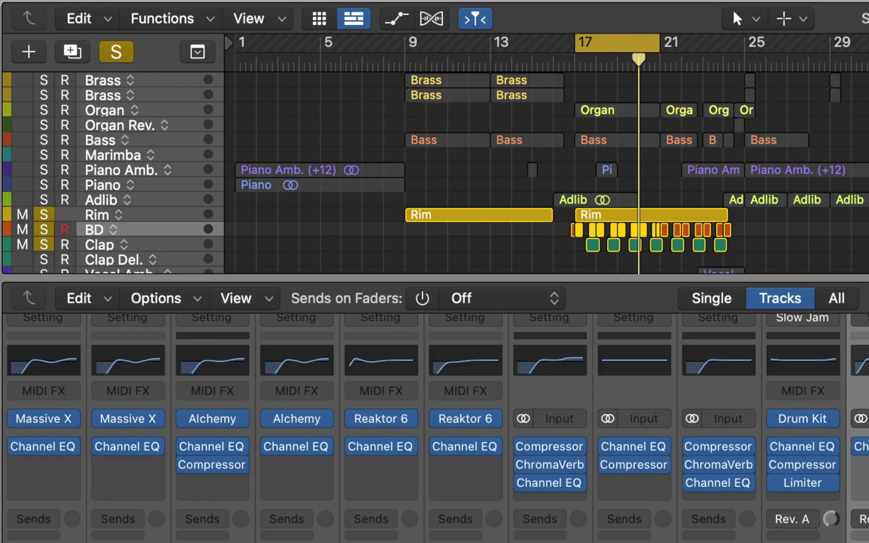
# - Show the inspector's Groups section for the top Brass track and re-centre the grouped Brass pan
pyautogui.click(100, 80)
pyautogui.press('i')
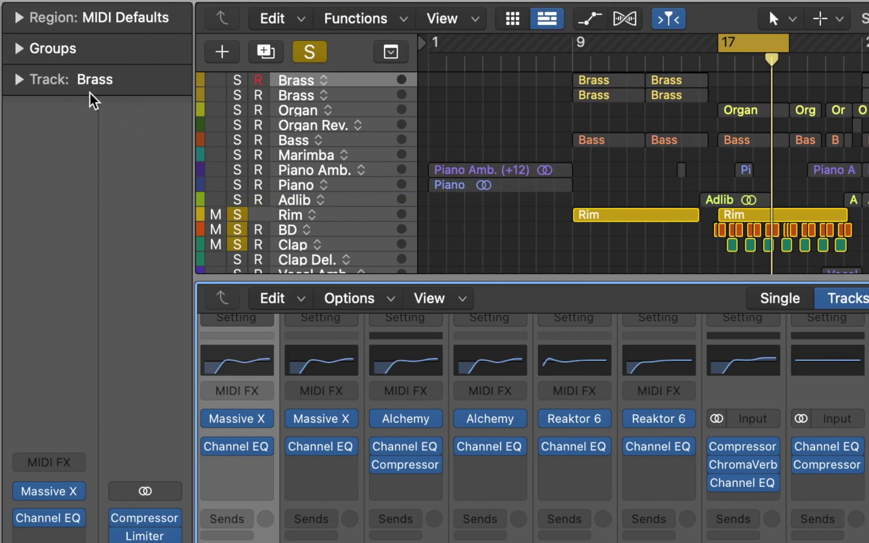
pyautogui.click(23, 52)
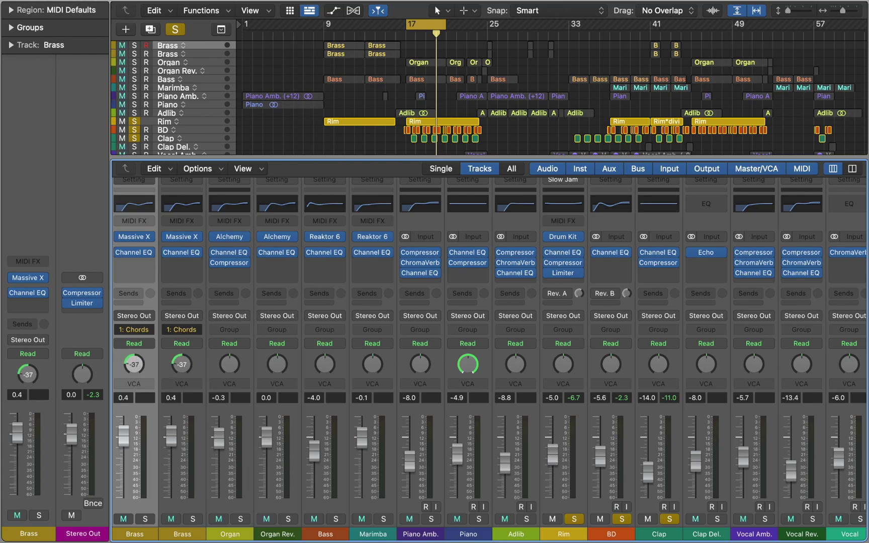
pyautogui.moveTo(182, 364); pyautogui.dragTo(178, 366)
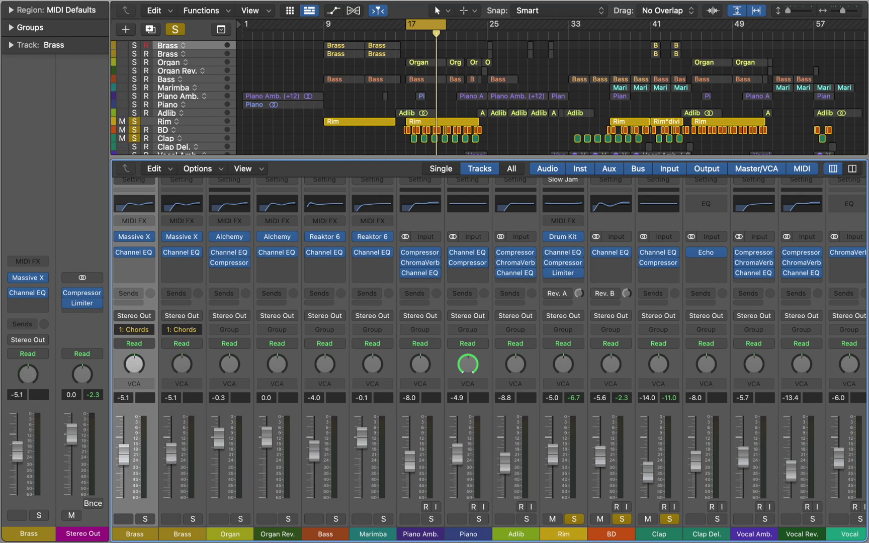
# - Reset Brass volume to 0.0 dB, close the mixer, and trial-move the Brass regions to bar 5, then undo
pyautogui.keyDown('alt'); pyautogui.click(174, 435); pyautogui.keyUp('alt')
pyautogui.press('x')
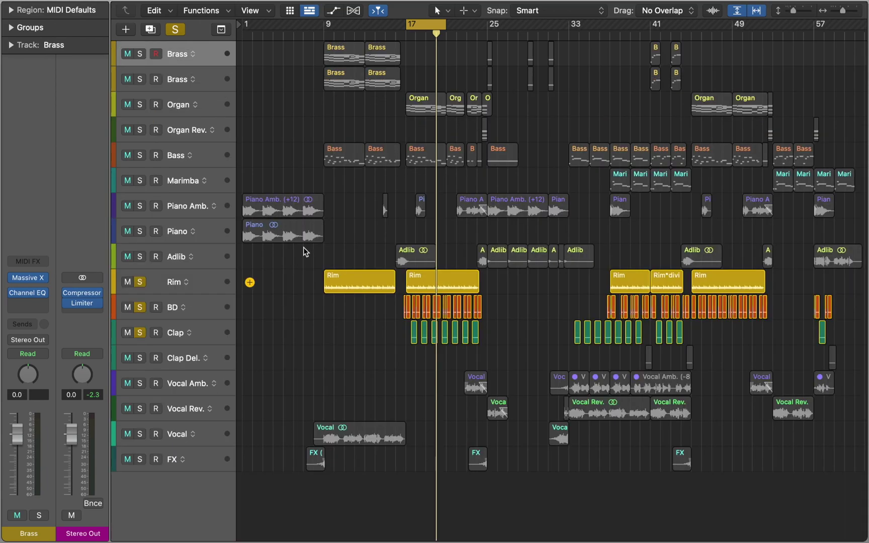
pyautogui.click(381, 81)
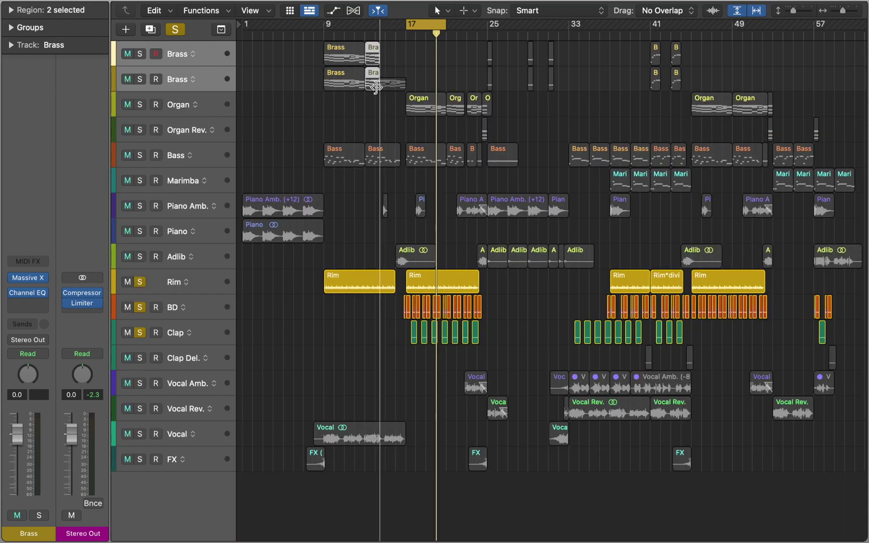
pyautogui.moveTo(354, 83); pyautogui.dragTo(313, 84)
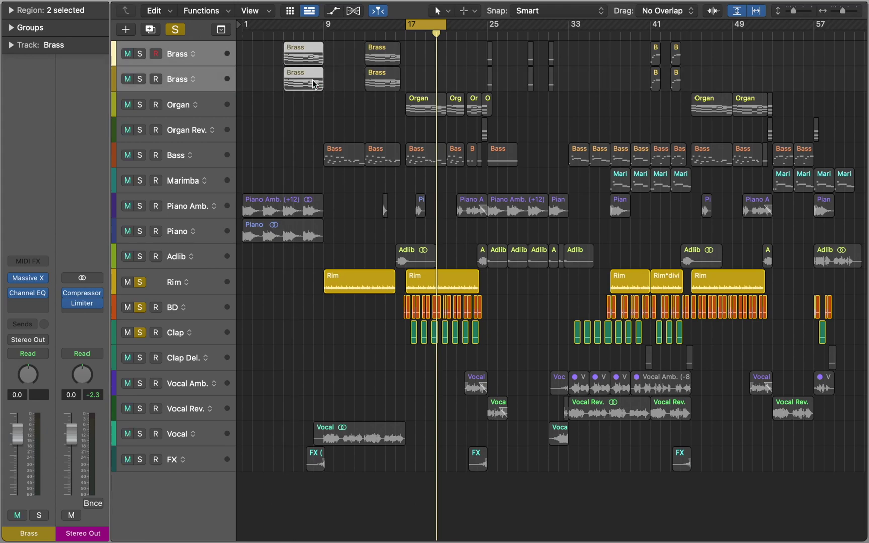
pyautogui.press('super+z')
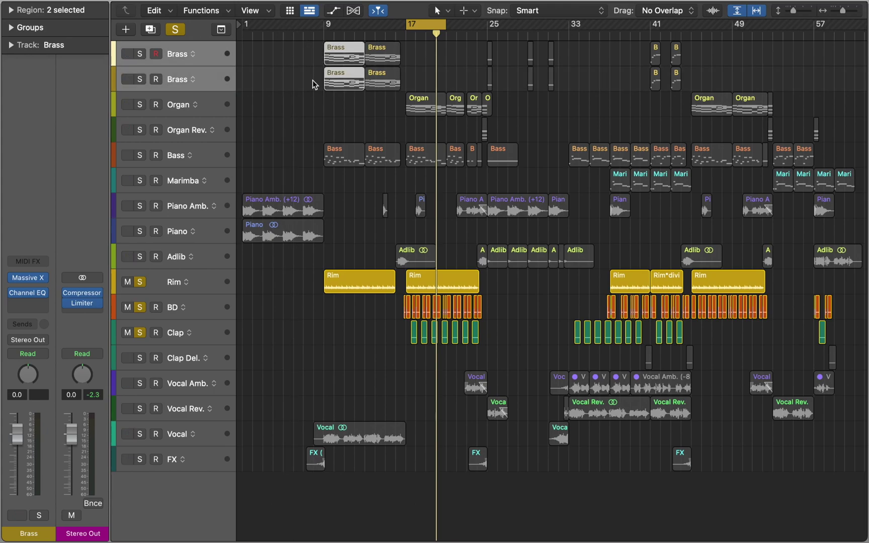